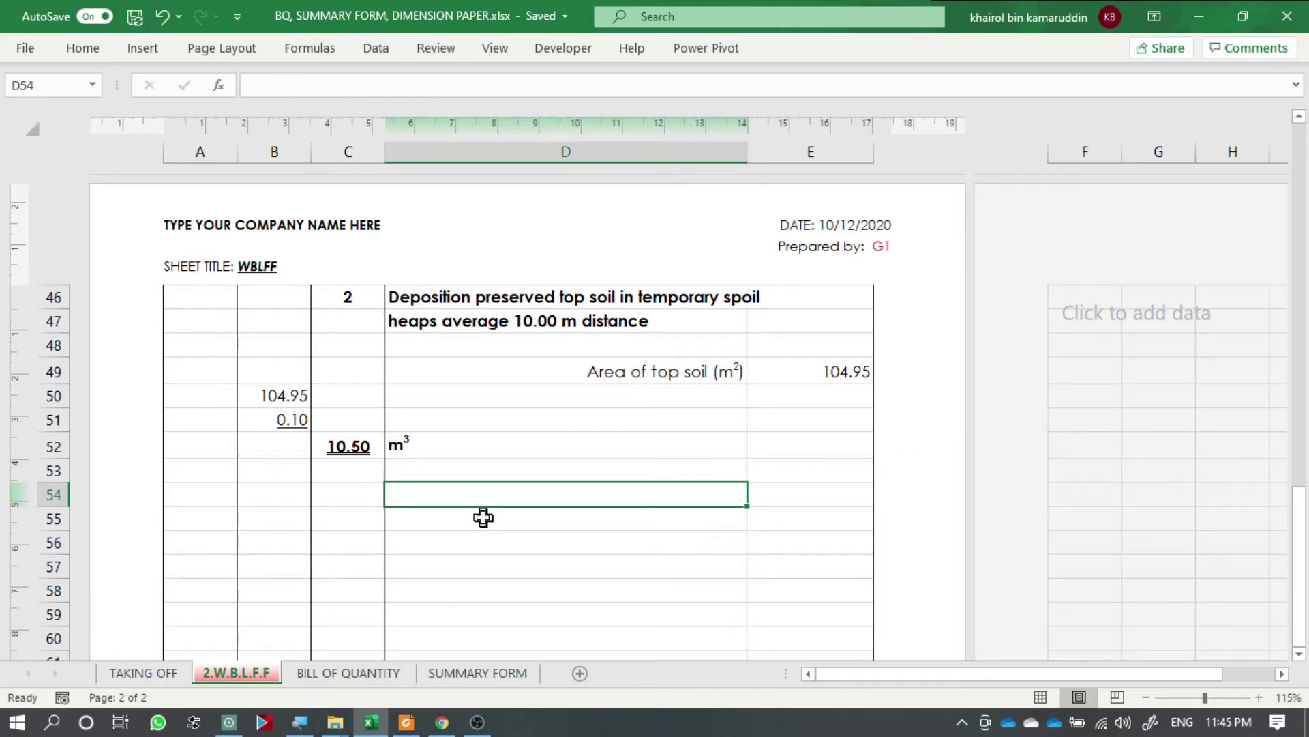
# Step: Copy the ground floor slab excavation block (items 3 and 4) from BILL OF QUANTITY into C54 of 2.W.B.L.F.F
pyautogui.scroll(15, 483, 517)
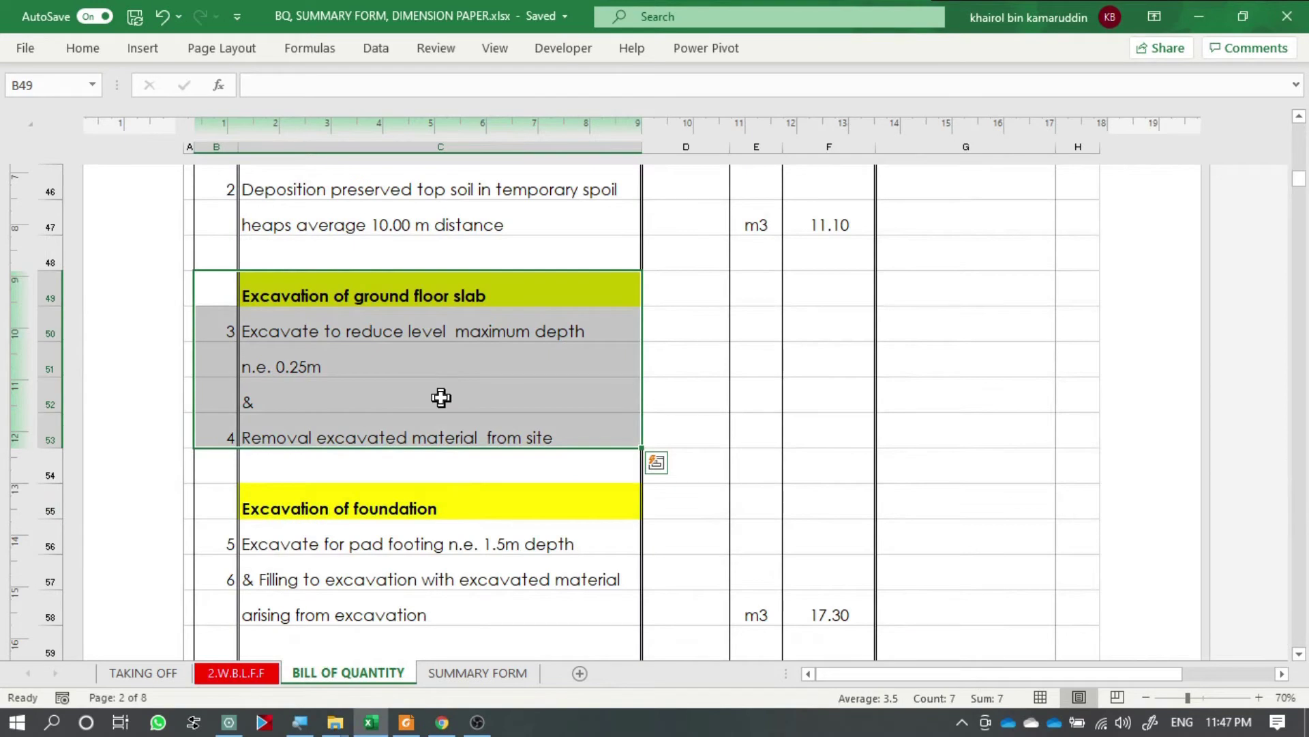
pyautogui.hotkey('ctrl', 'c')
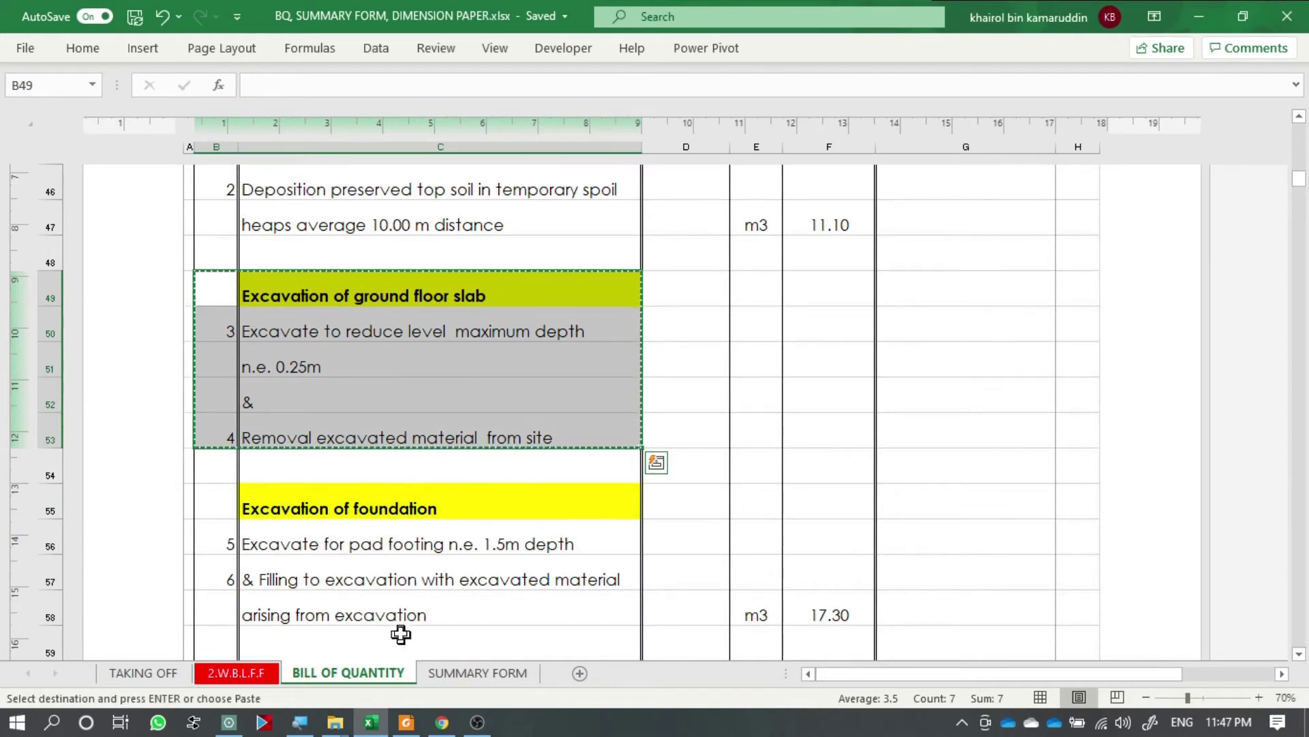
pyautogui.click(238, 674)
pyautogui.click(369, 335)
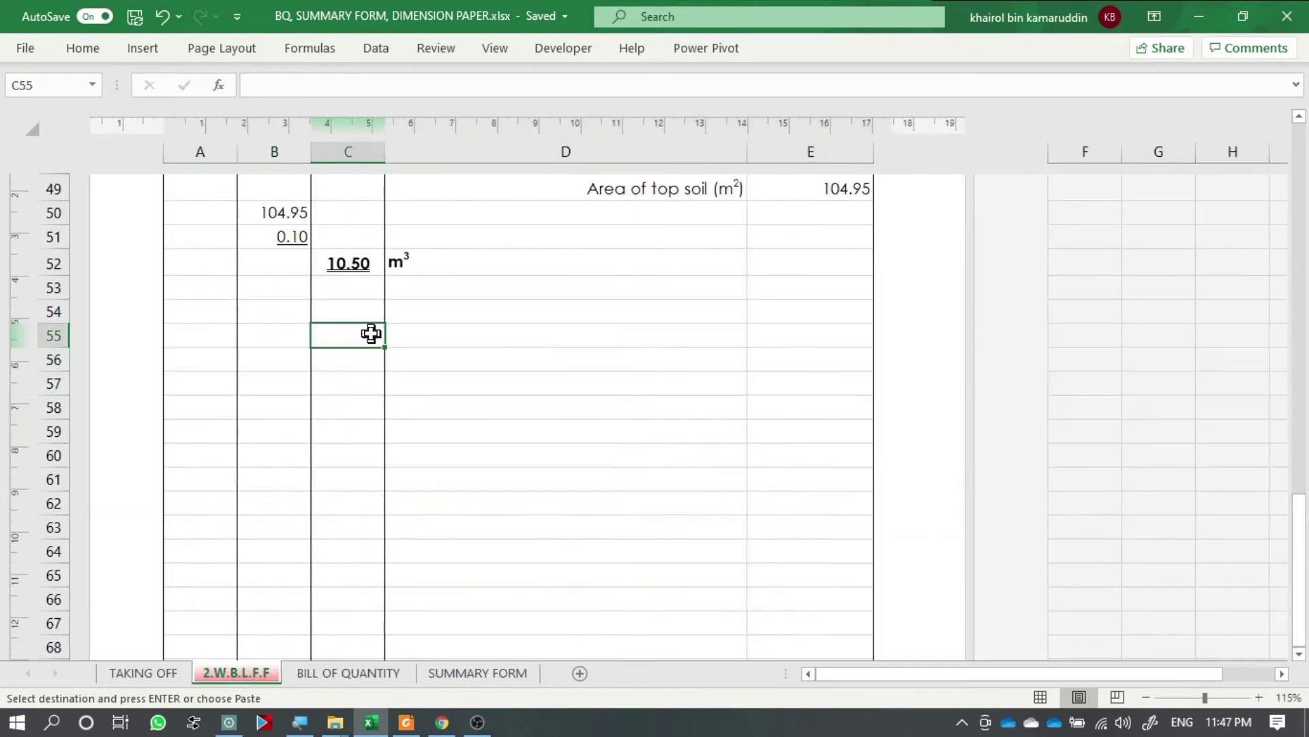
pyautogui.click(361, 313)
pyautogui.hotkey('ctrl', 'v')
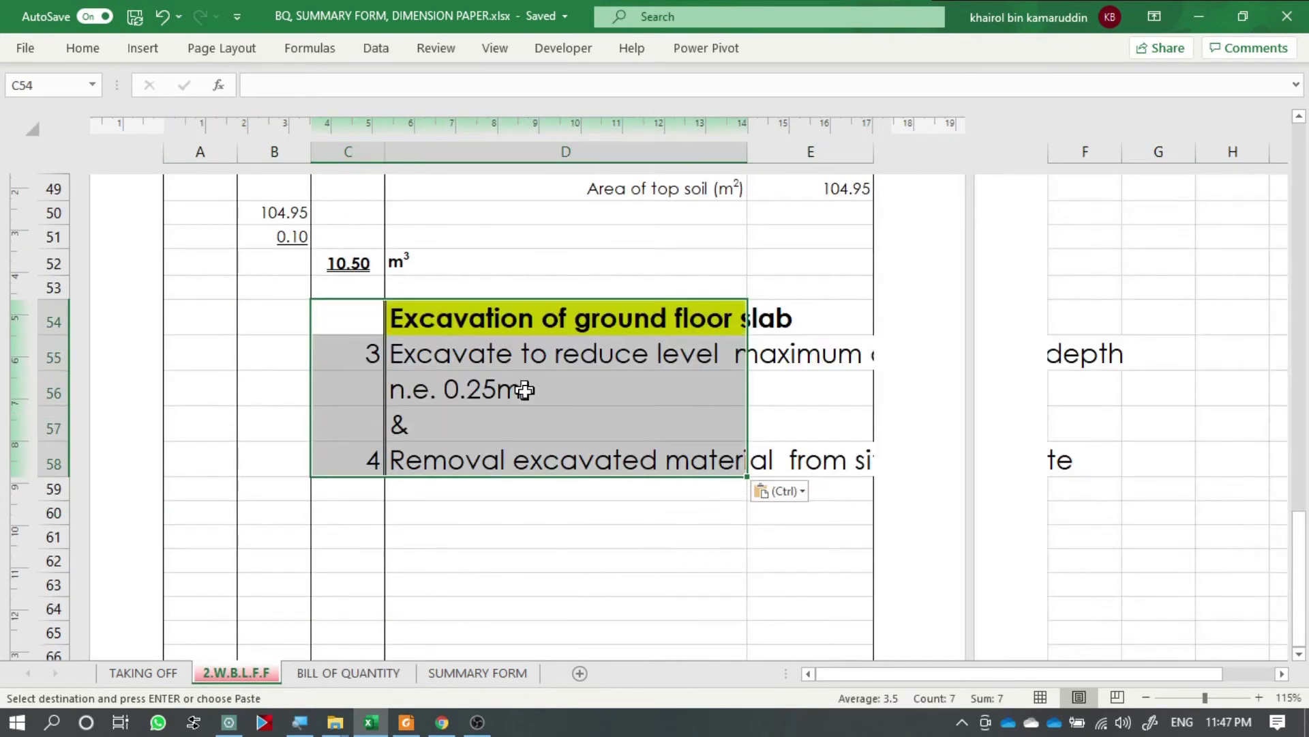
pyautogui.press('Return')
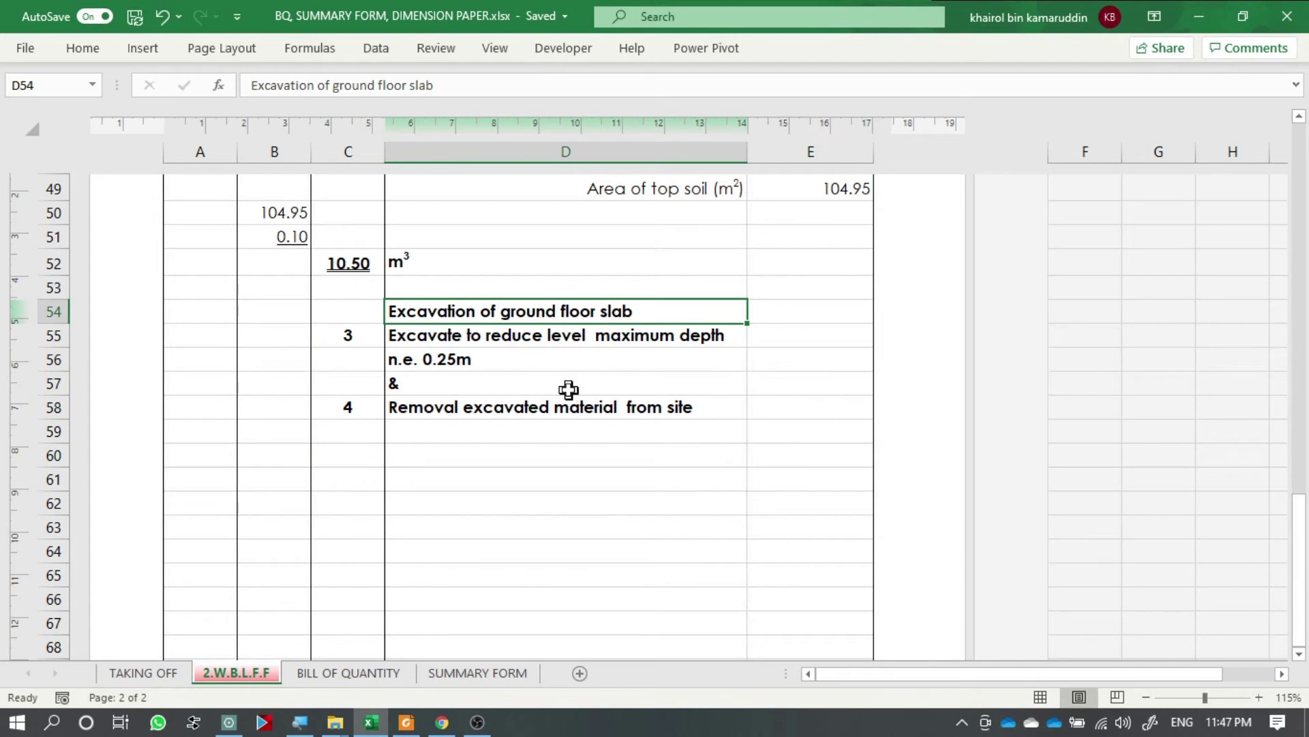
# Step: Scroll through the sheet to review the area calculation and the rows below the slab items
pyautogui.scroll(8, 569, 390)
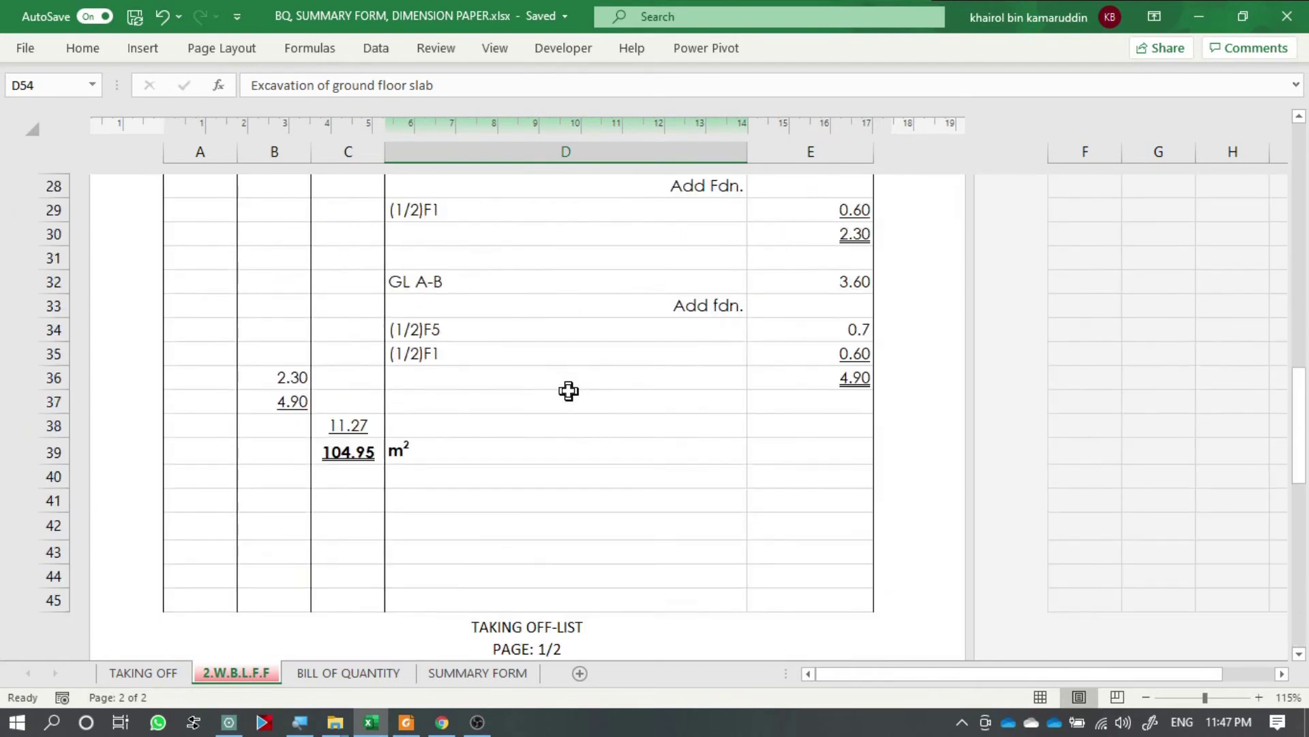
pyautogui.scroll(2, 569, 391)
pyautogui.scroll(4, 550, 411)
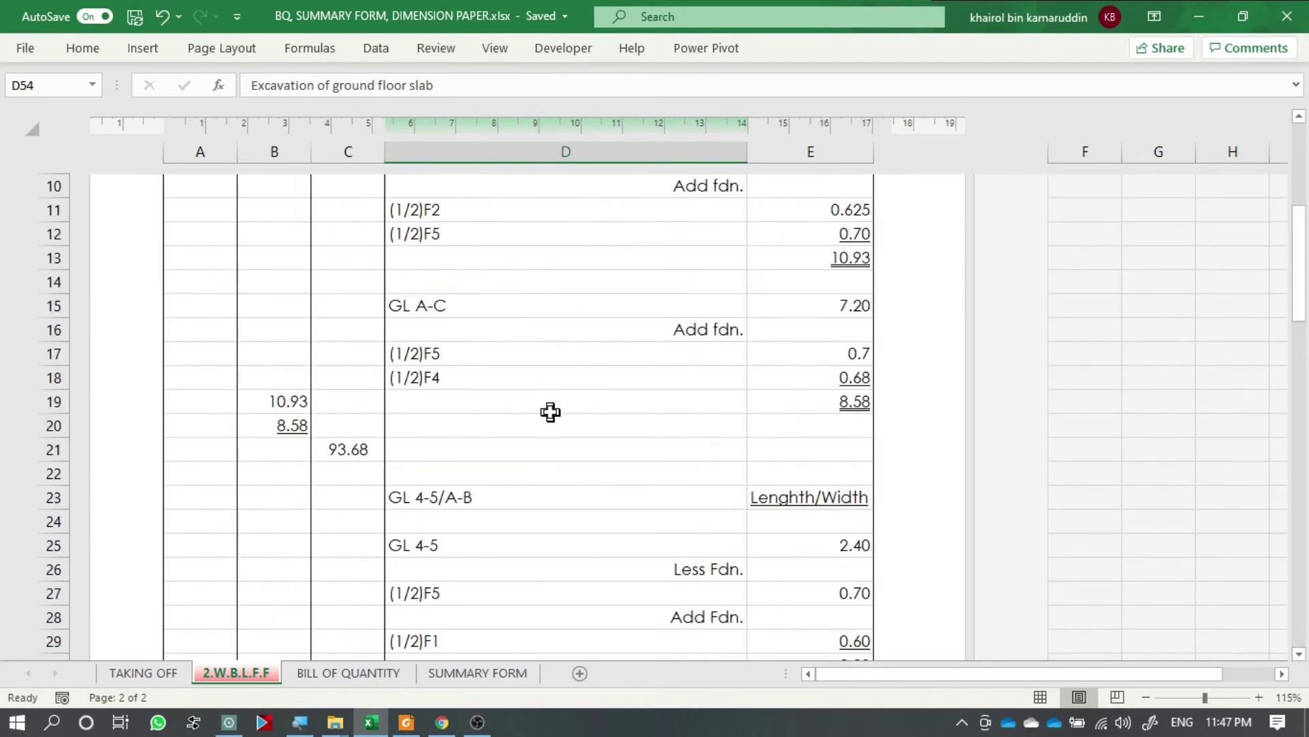
pyautogui.scroll(4, 550, 411)
pyautogui.scroll(-3, 551, 411)
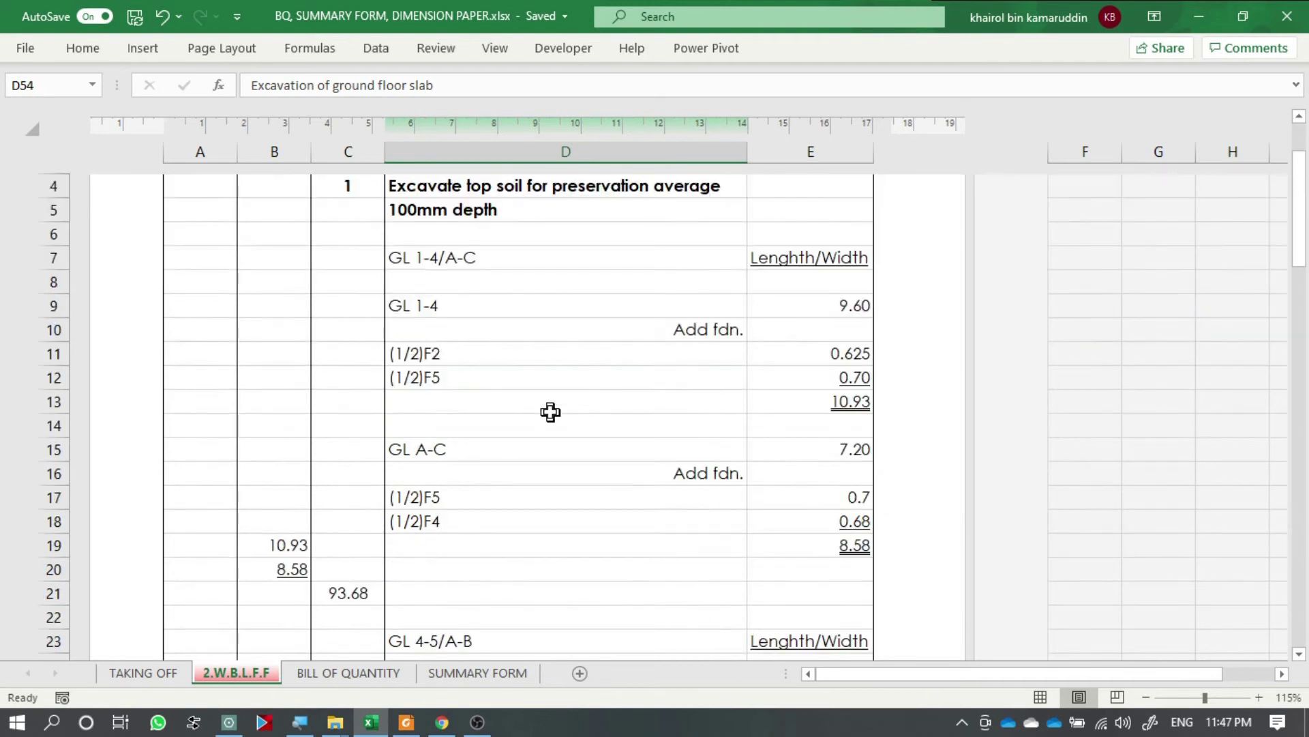
pyautogui.scroll(-7, 550, 411)
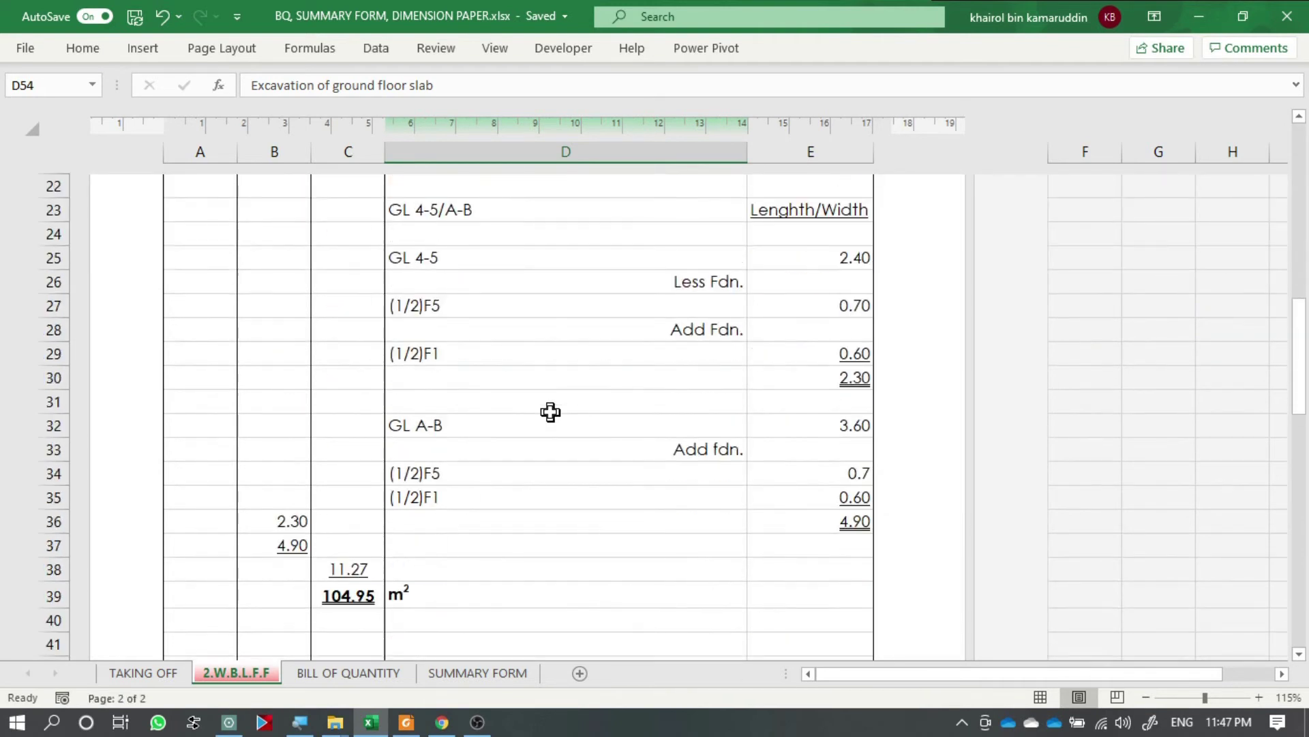
pyautogui.scroll(-10, 550, 411)
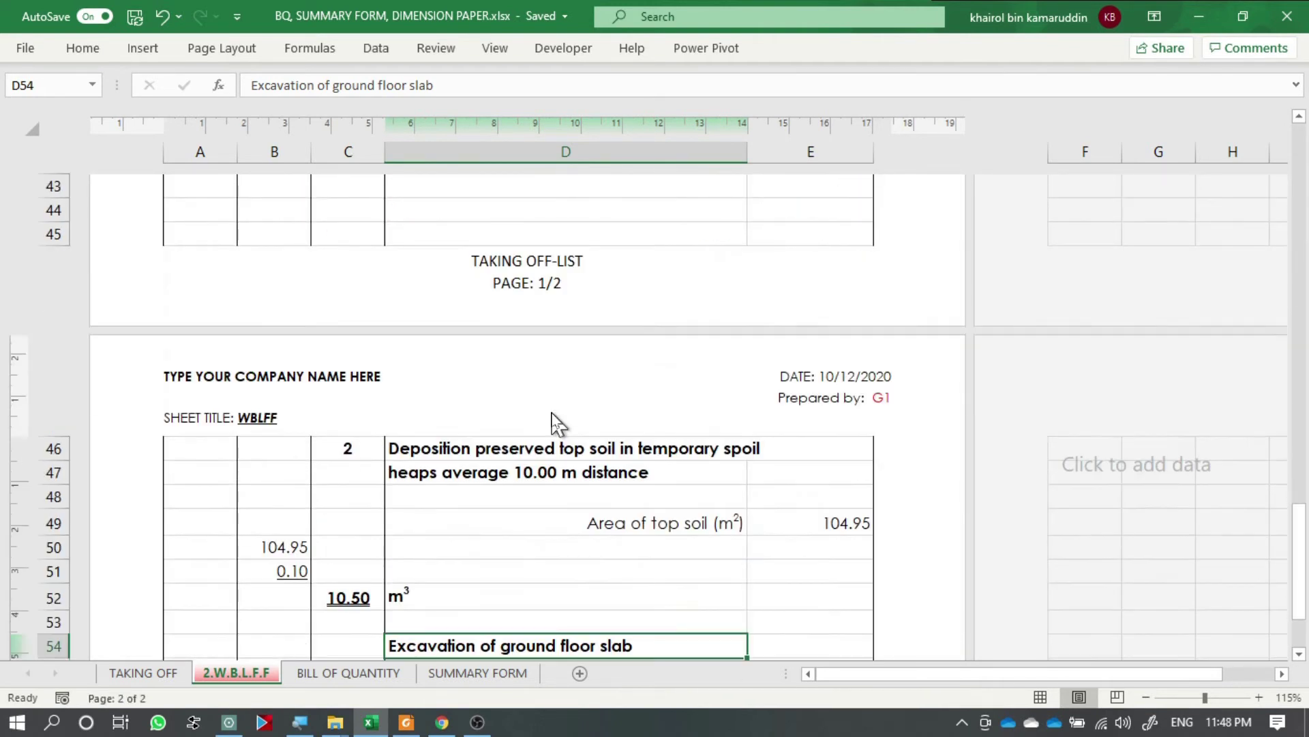
pyautogui.scroll(1, 551, 406)
pyautogui.click(551, 360)
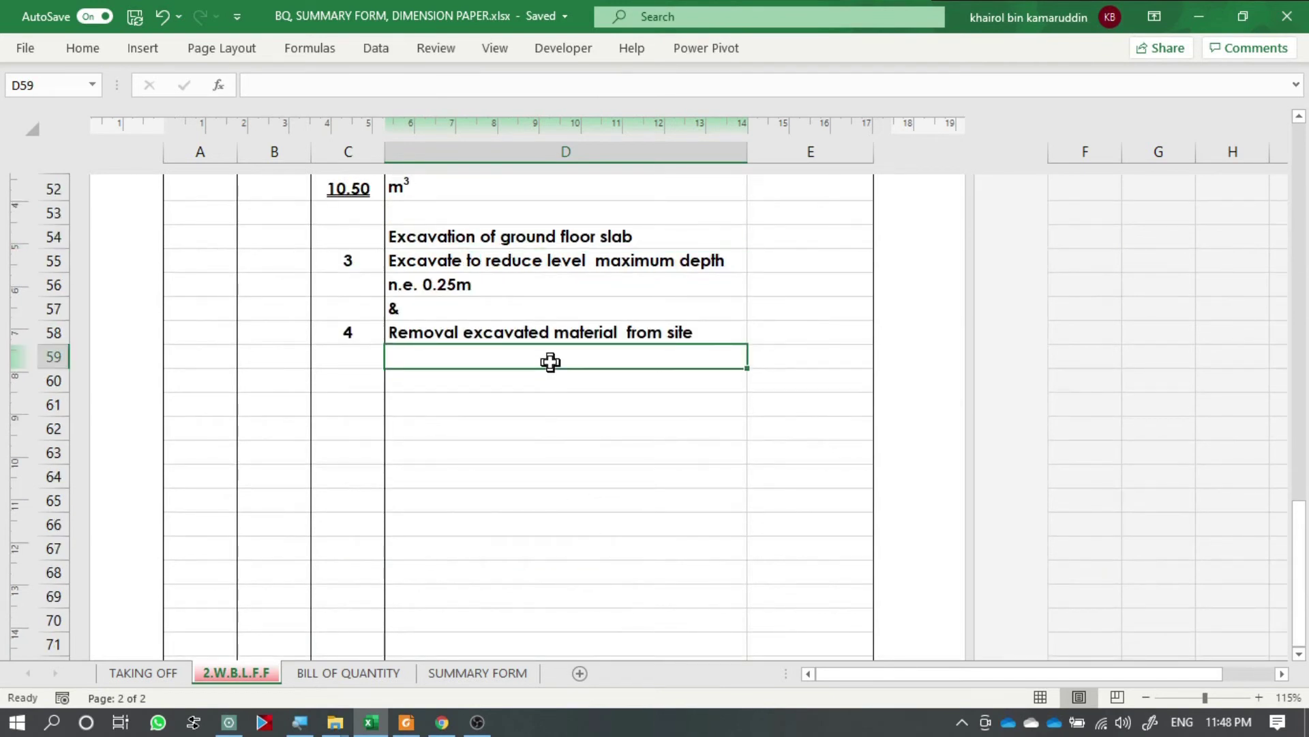
pyautogui.click(364, 382)
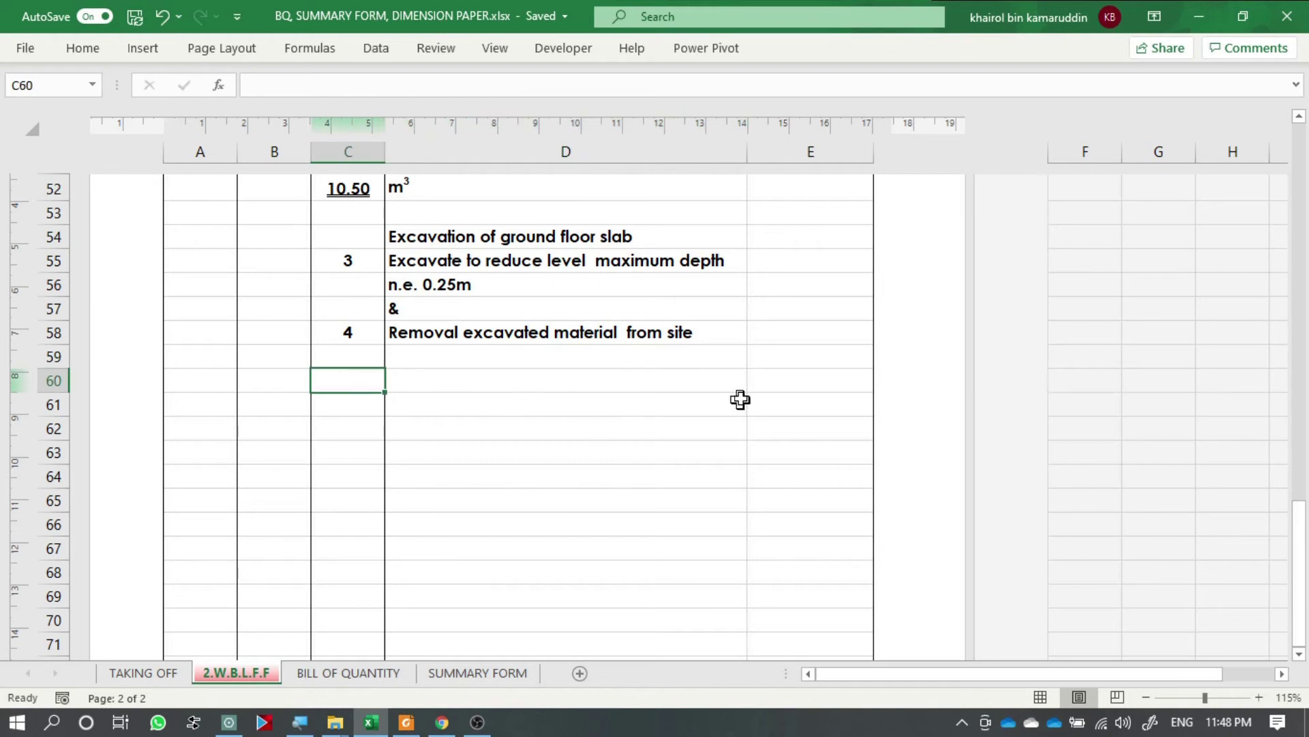
pyautogui.click(774, 381)
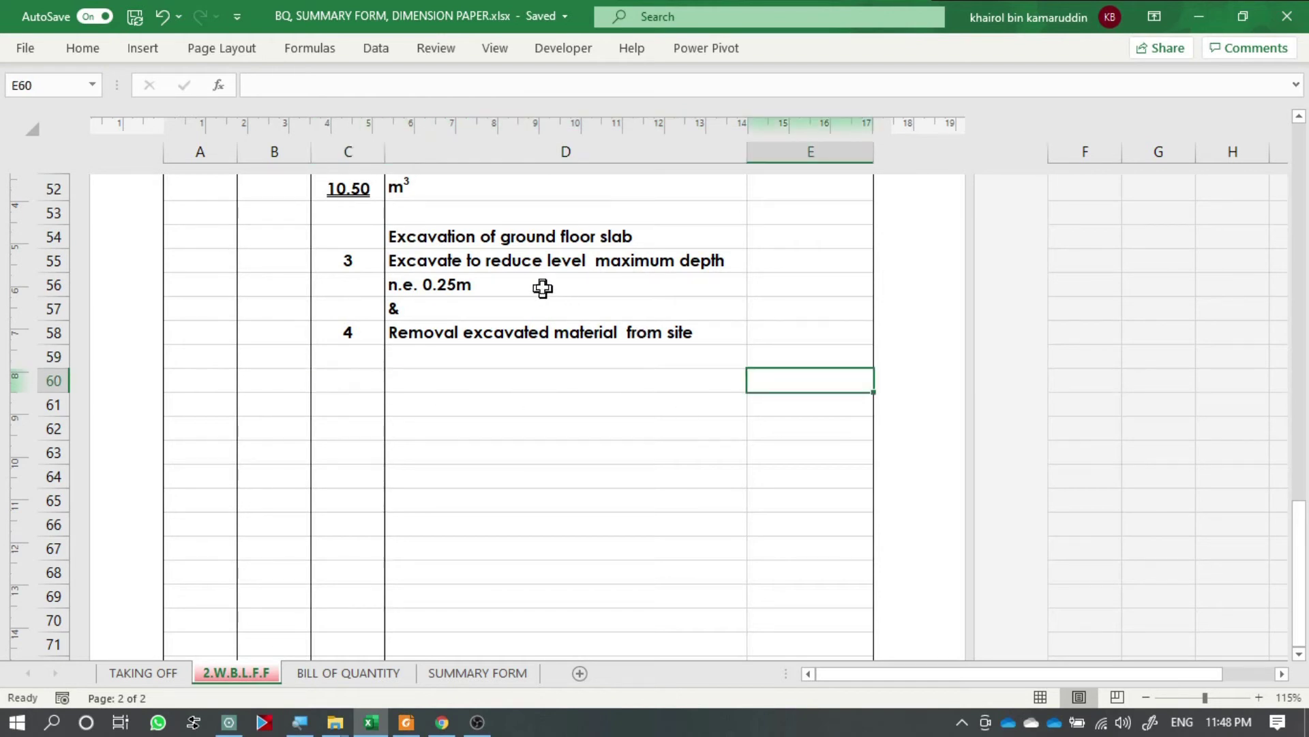
# Step: Check the 'reduce' wording in item 3, then enter the heading 'depth' in E60
pyautogui.doubleClick(493, 264)
pyautogui.moveTo(486, 264); pyautogui.dragTo(558, 270)
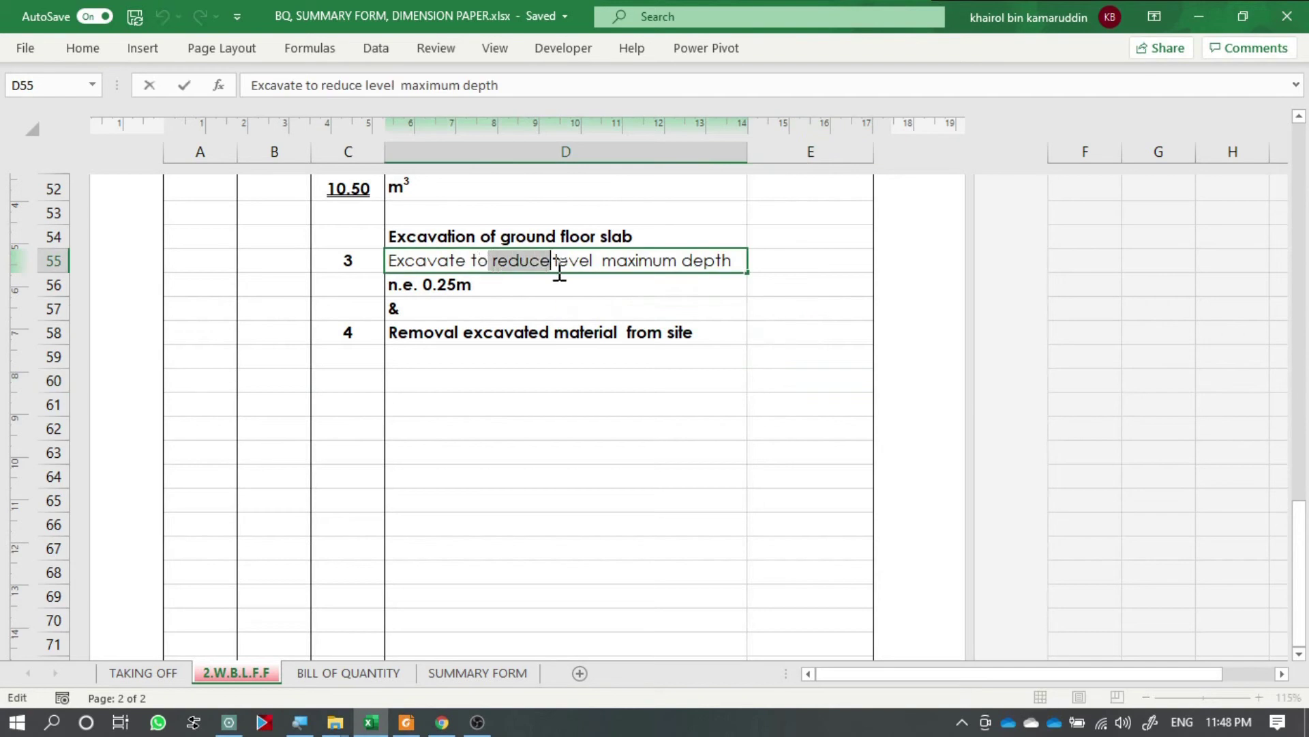
pyautogui.click(682, 428)
pyautogui.click(782, 376)
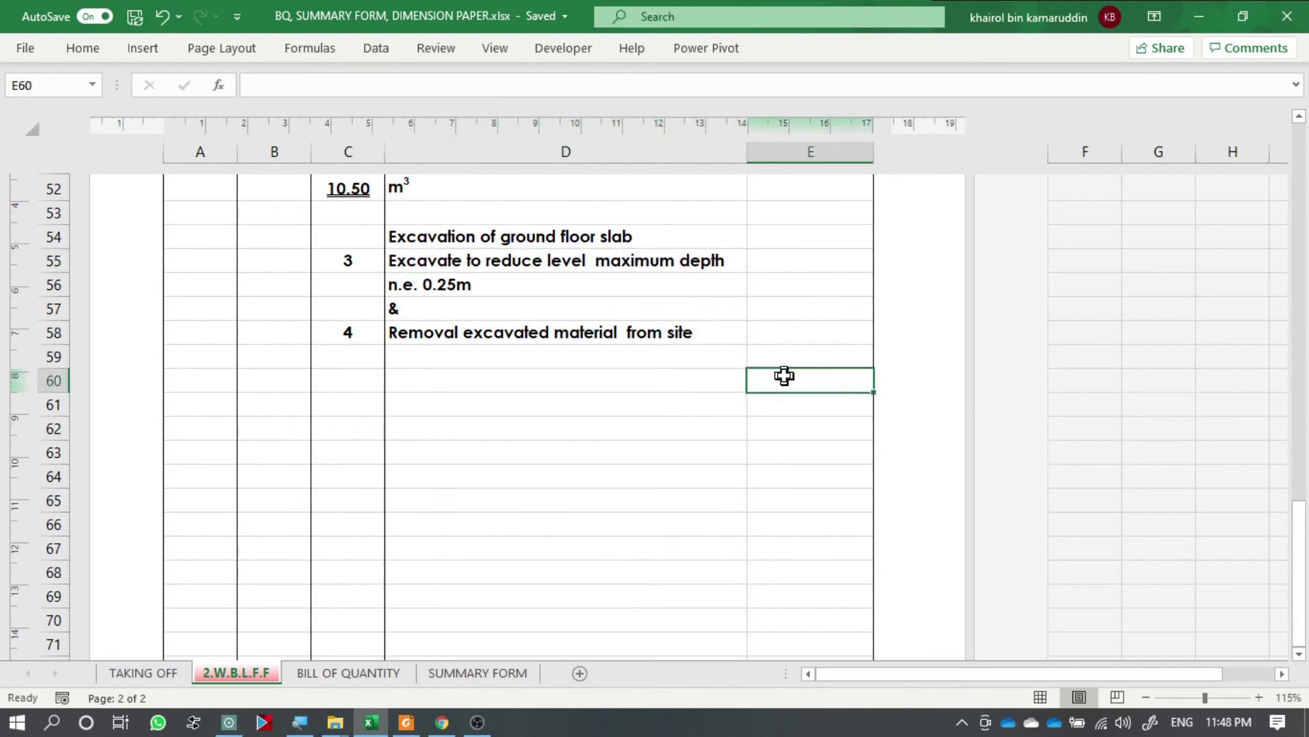
pyautogui.write('depth')
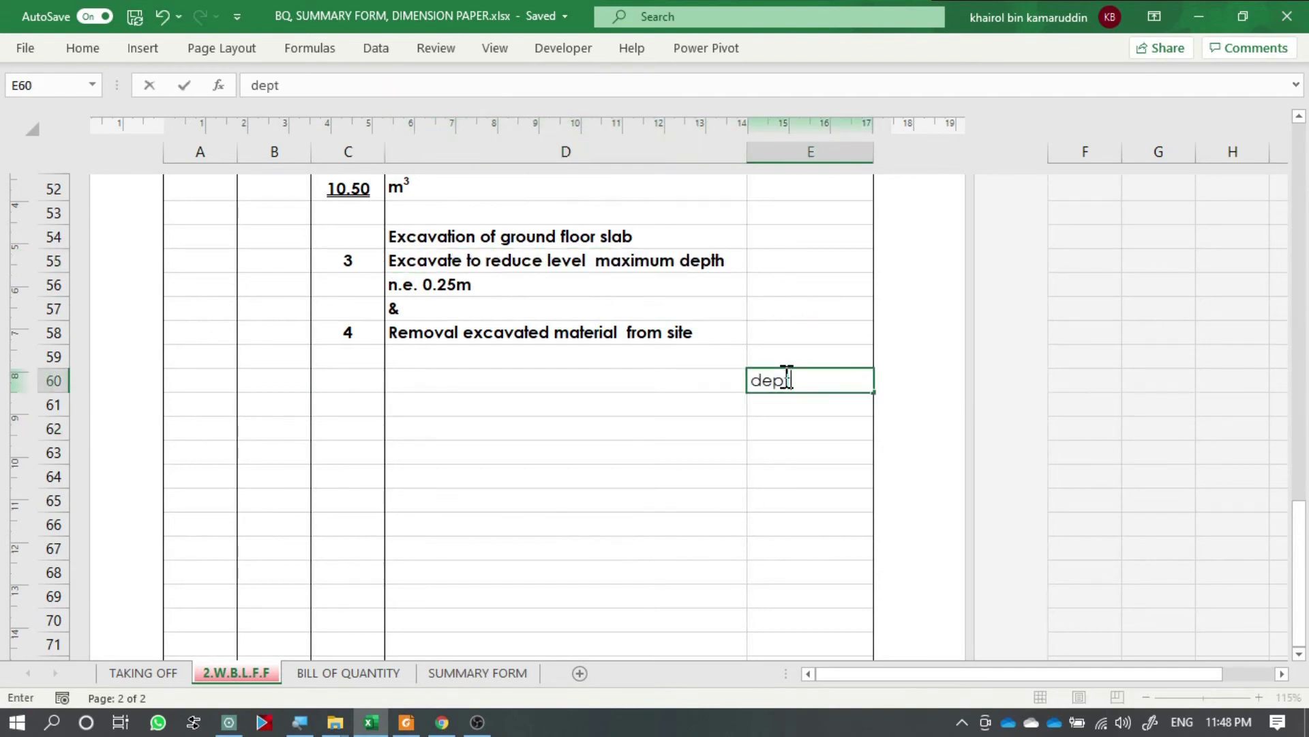
pyautogui.press('Return')
pyautogui.click(784, 380)
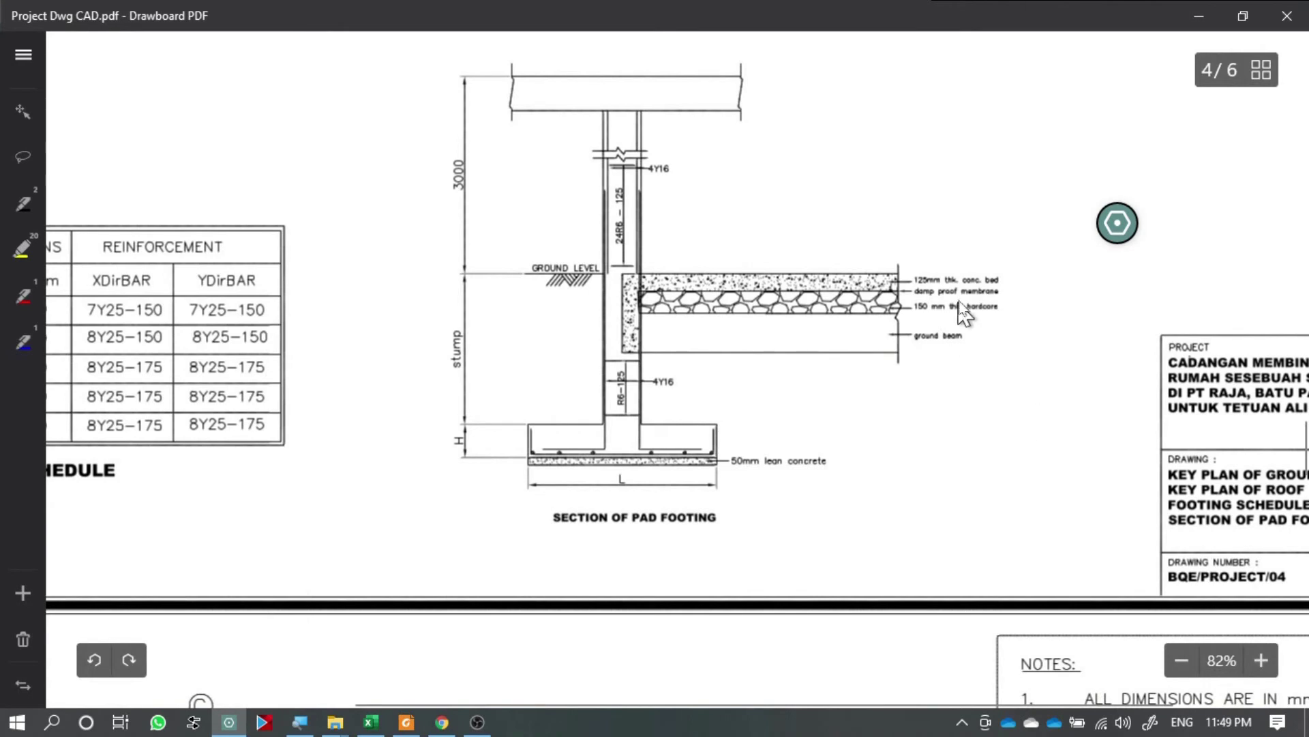
# Step: Draw red arrows above and below the floor slab on the pad footing section
pyautogui.scroll(2, 999, 251)
pyautogui.scroll(3, 1018, 256)
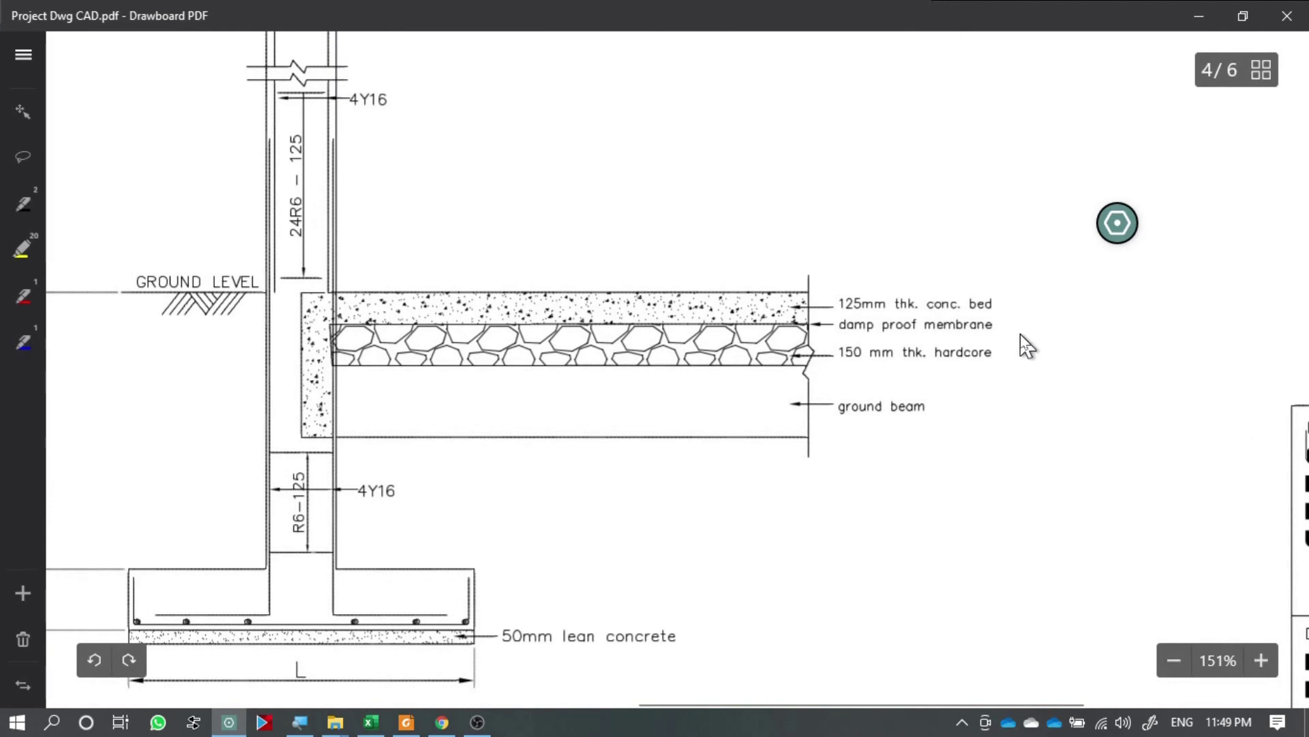
pyautogui.moveTo(568, 217)
pyautogui.mouseDown()
pyautogui.moveTo(570, 280)
pyautogui.moveTo(586, 262)
pyautogui.mouseUp()
pyautogui.moveTo(570, 386); pyautogui.dragTo(576, 391)
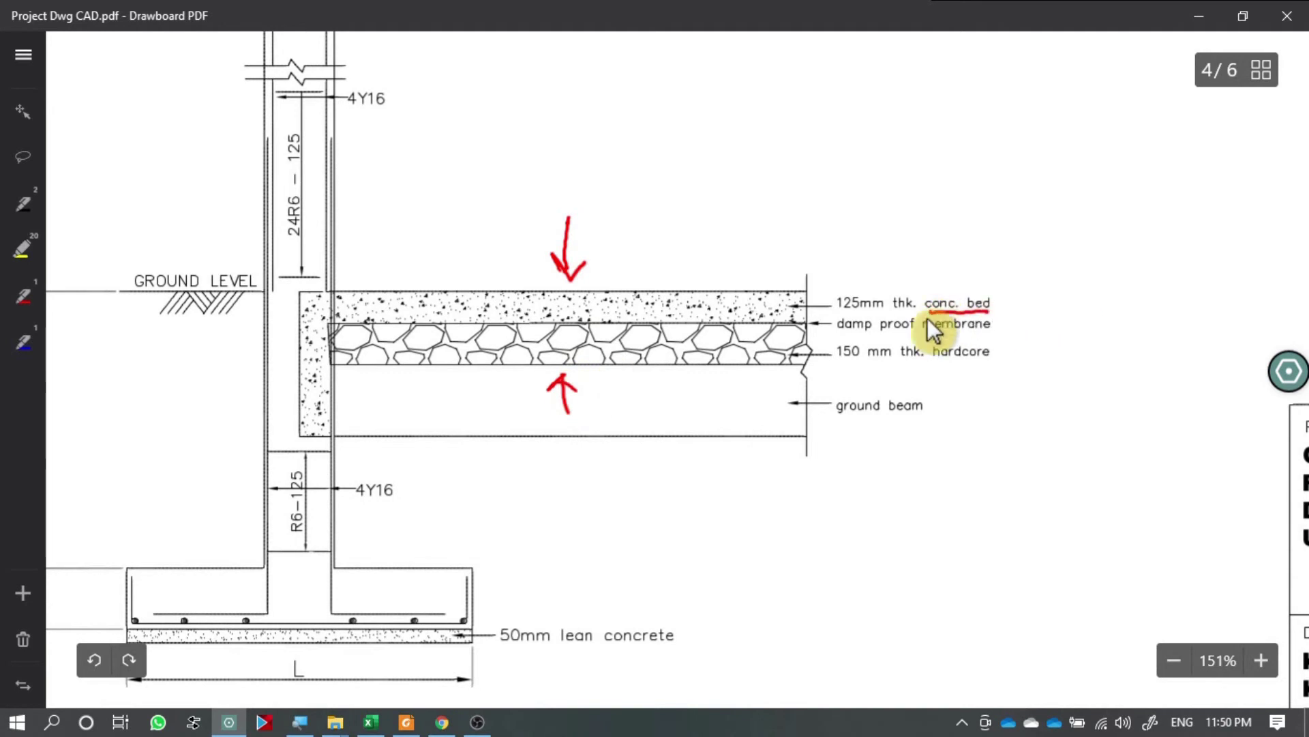
# Step: Underline the '125mm thk. conc. bed', 'damp proof membrane' and '150 mm thk. hardcore' labels in red
pyautogui.moveTo(837, 314); pyautogui.dragTo(916, 314)
pyautogui.moveTo(842, 334); pyautogui.dragTo(892, 334)
pyautogui.moveTo(986, 339); pyautogui.dragTo(986, 339)
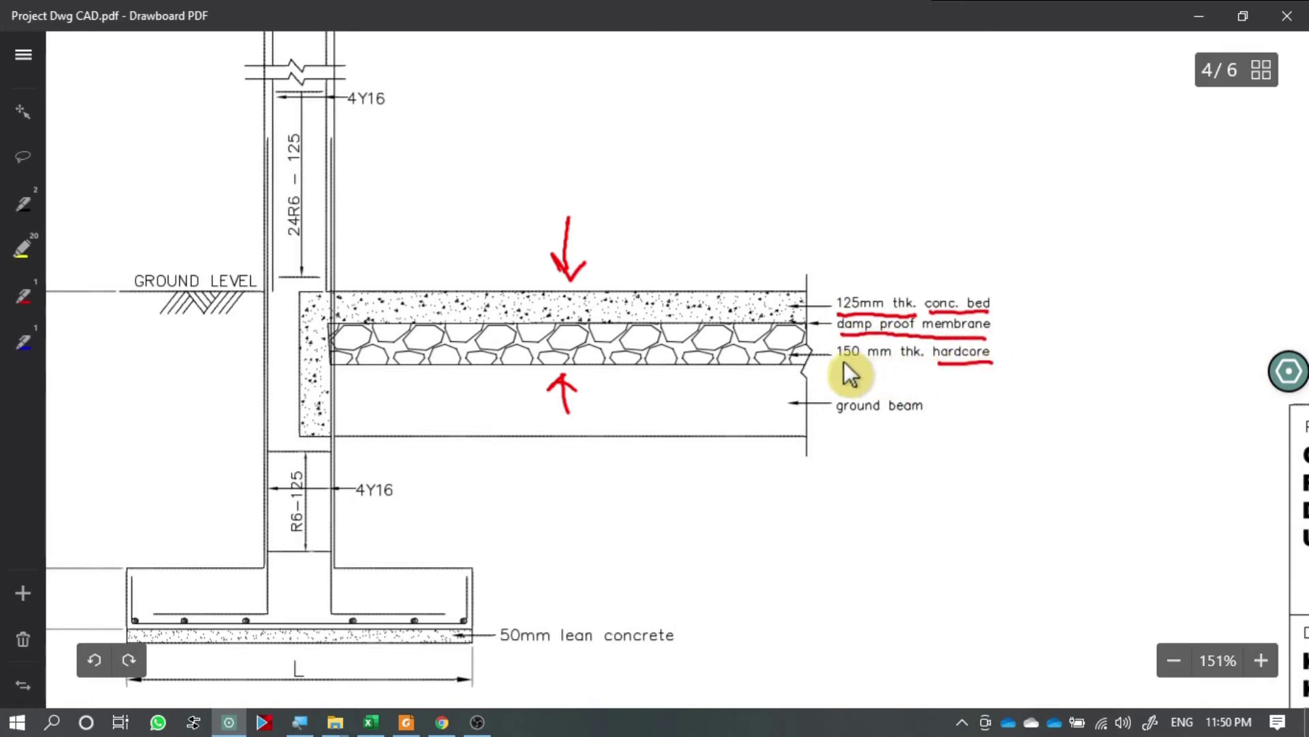
pyautogui.moveTo(841, 365); pyautogui.dragTo(920, 360)
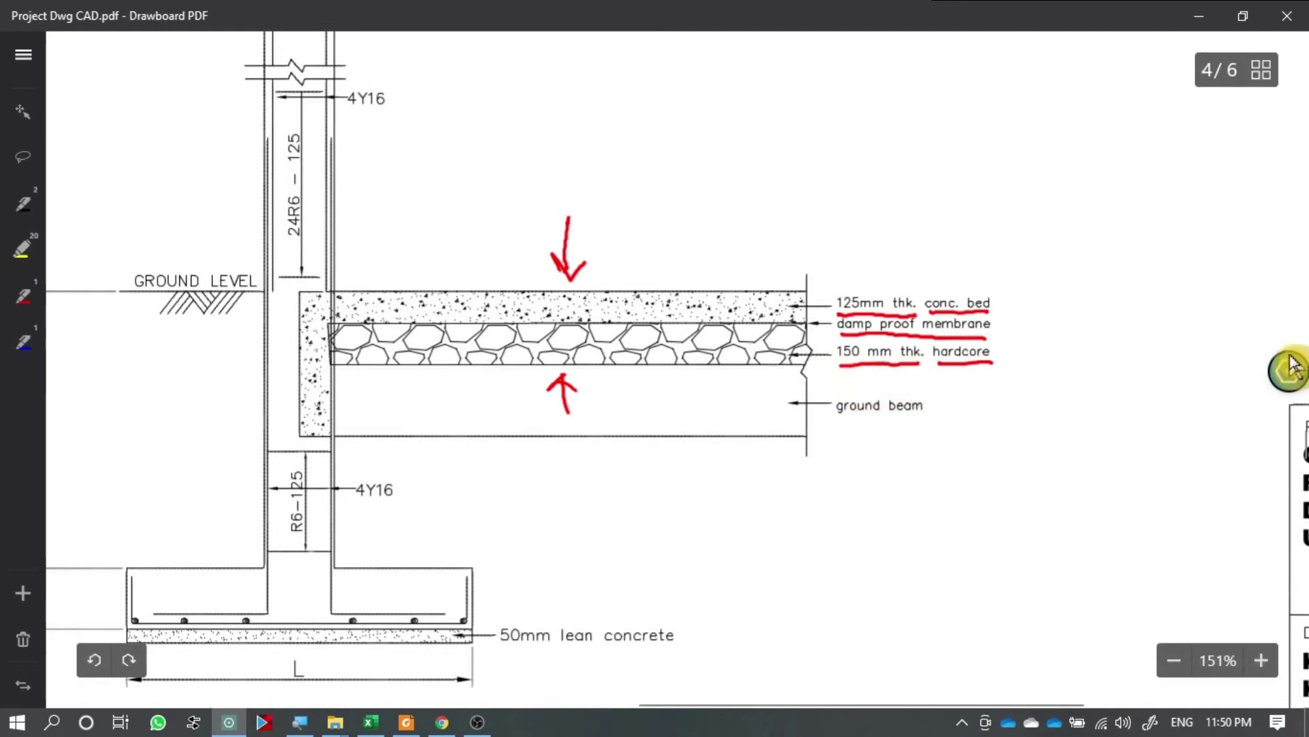
pyautogui.hotkey('alt', 'Tab')
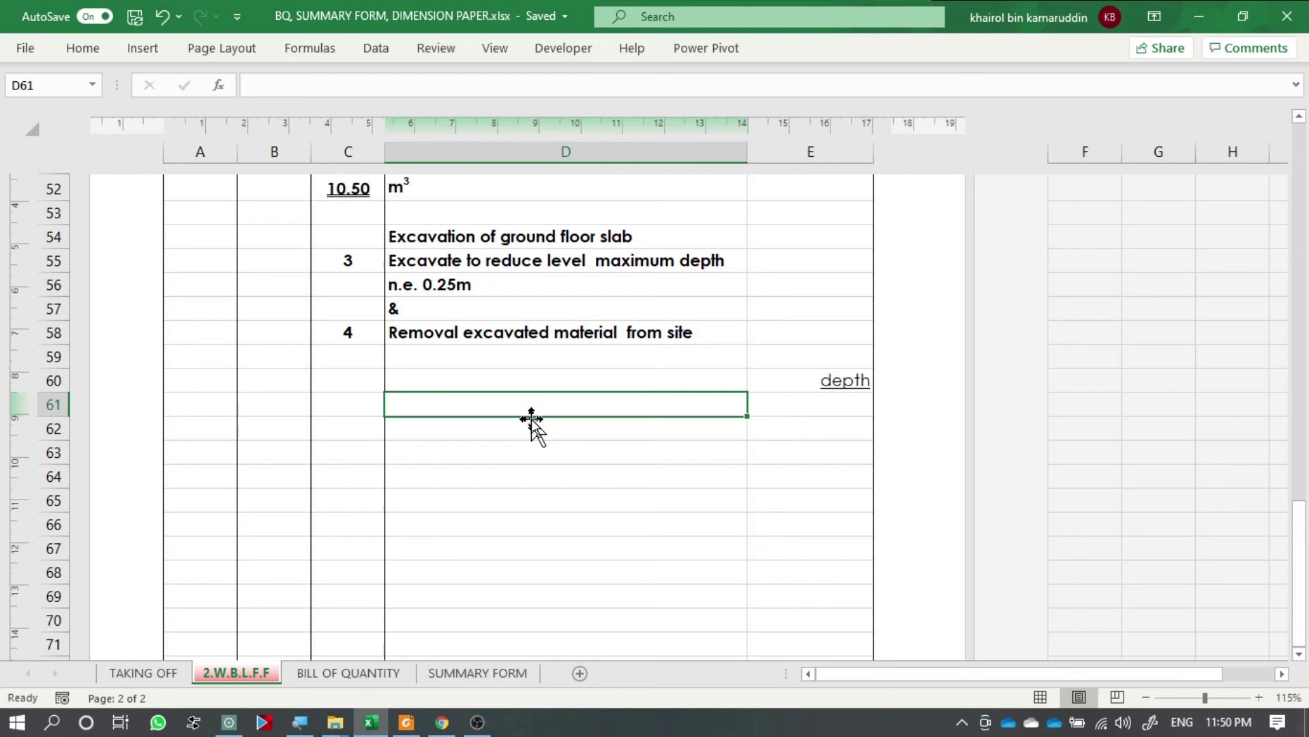
# Step: Enter the descriptions 'concrete bed' and 'hardcore' in consecutive rows
pyautogui.write('con')
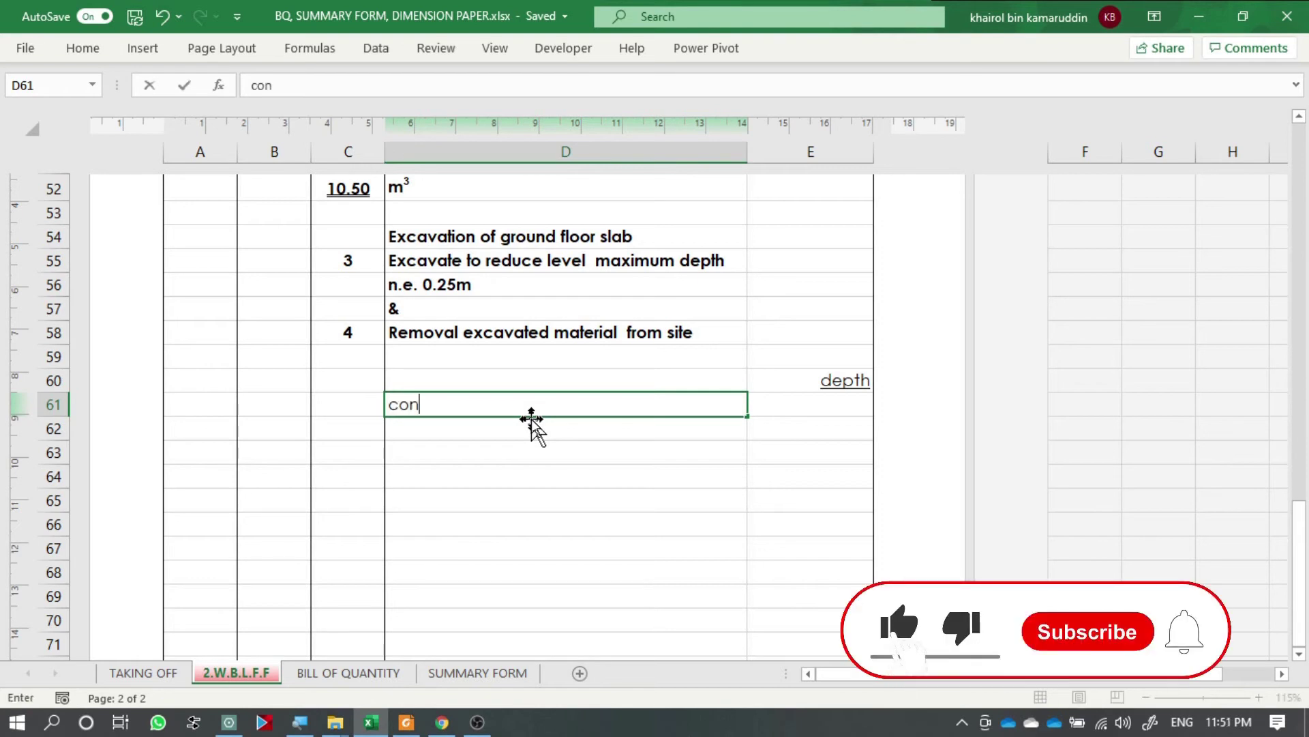
pyautogui.write('crete bed')
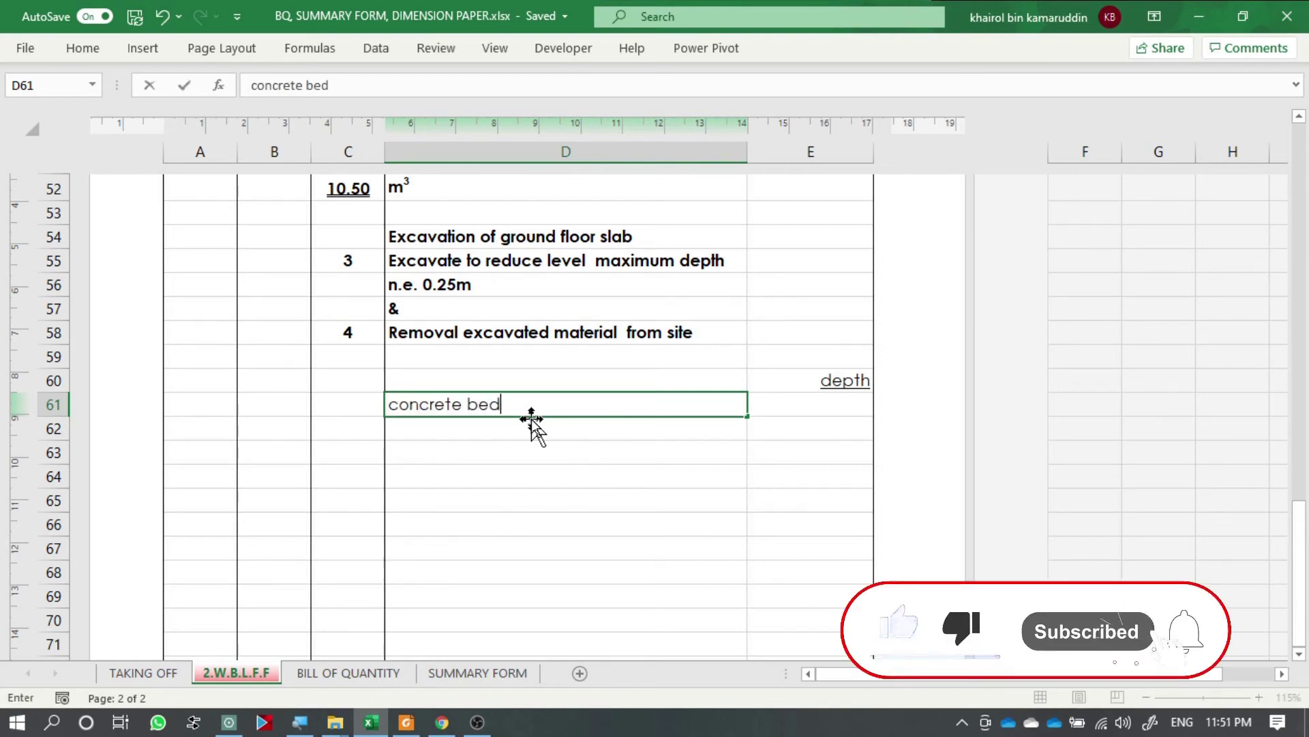
pyautogui.press('Return')
pyautogui.write('hardcore')
pyautogui.press('Return')
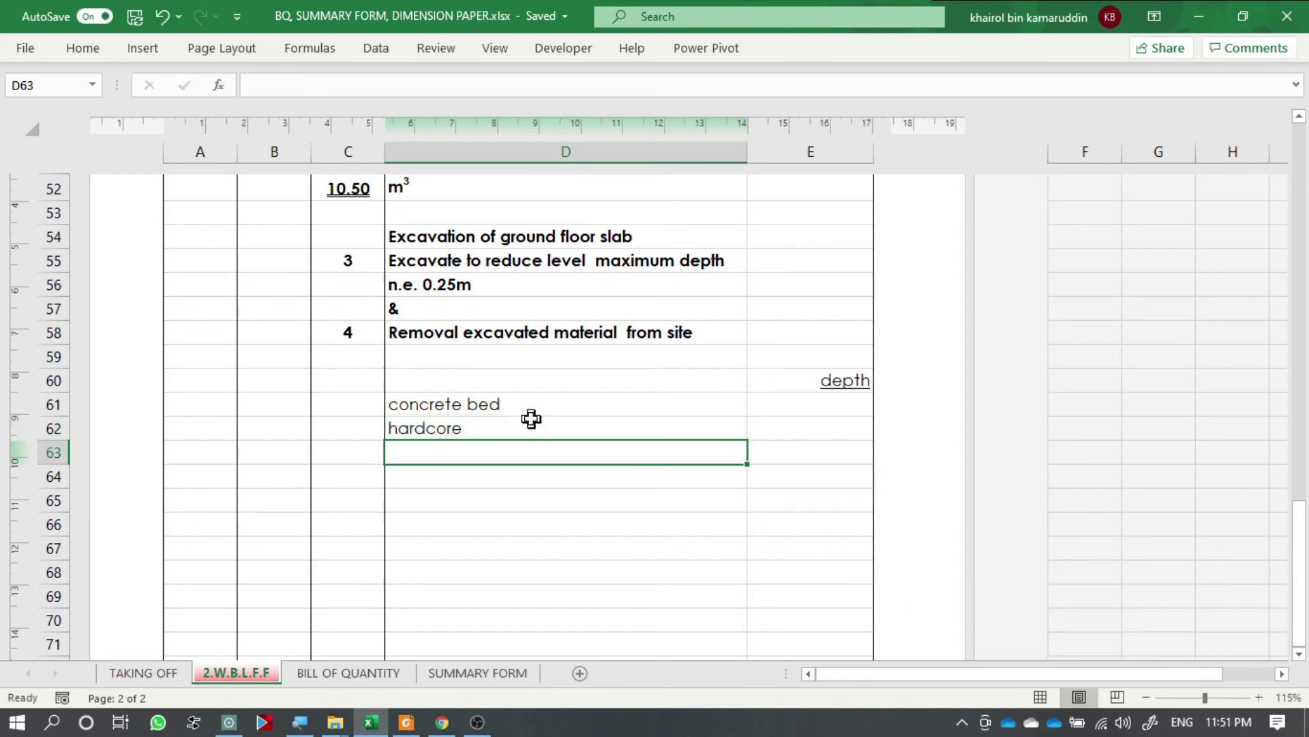
# Step: Enter depths 0.125 for concrete bed and 0.15 for hardcore, read from the section drawing
pyautogui.click(772, 401)
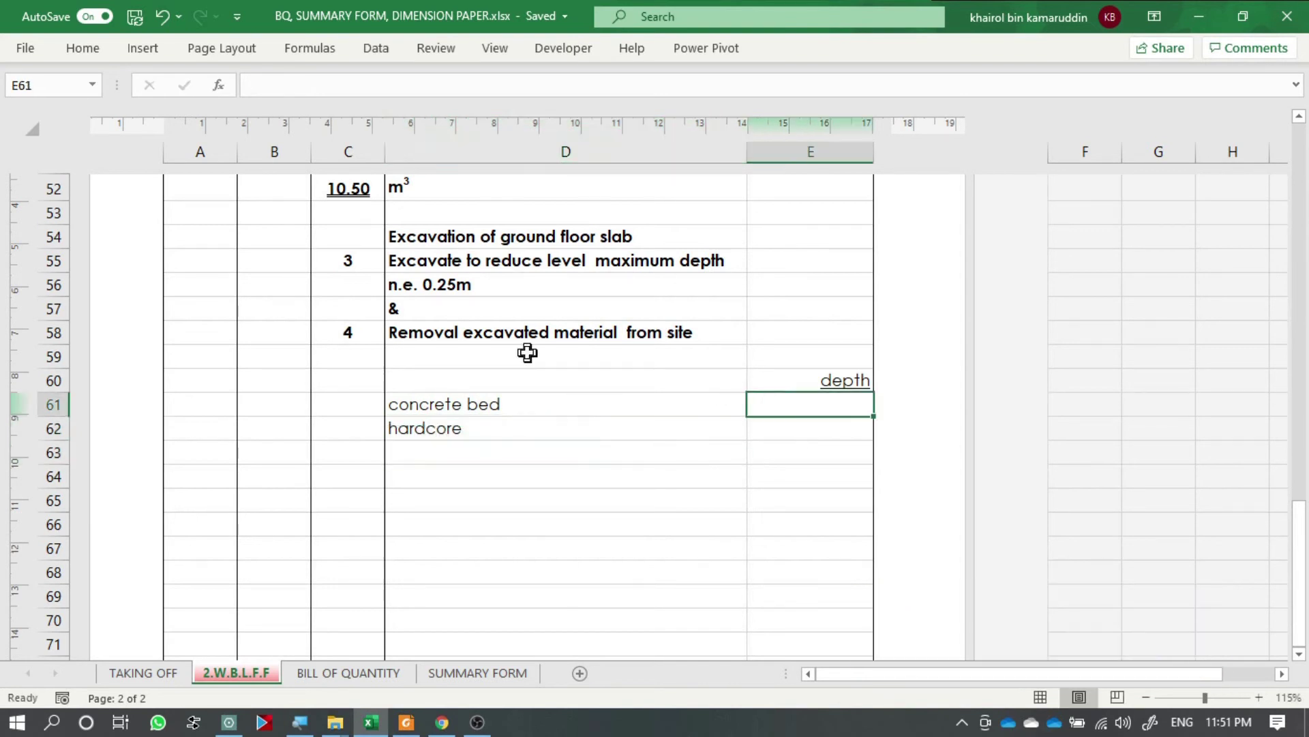
pyautogui.hotkey('alt', 'Tab')
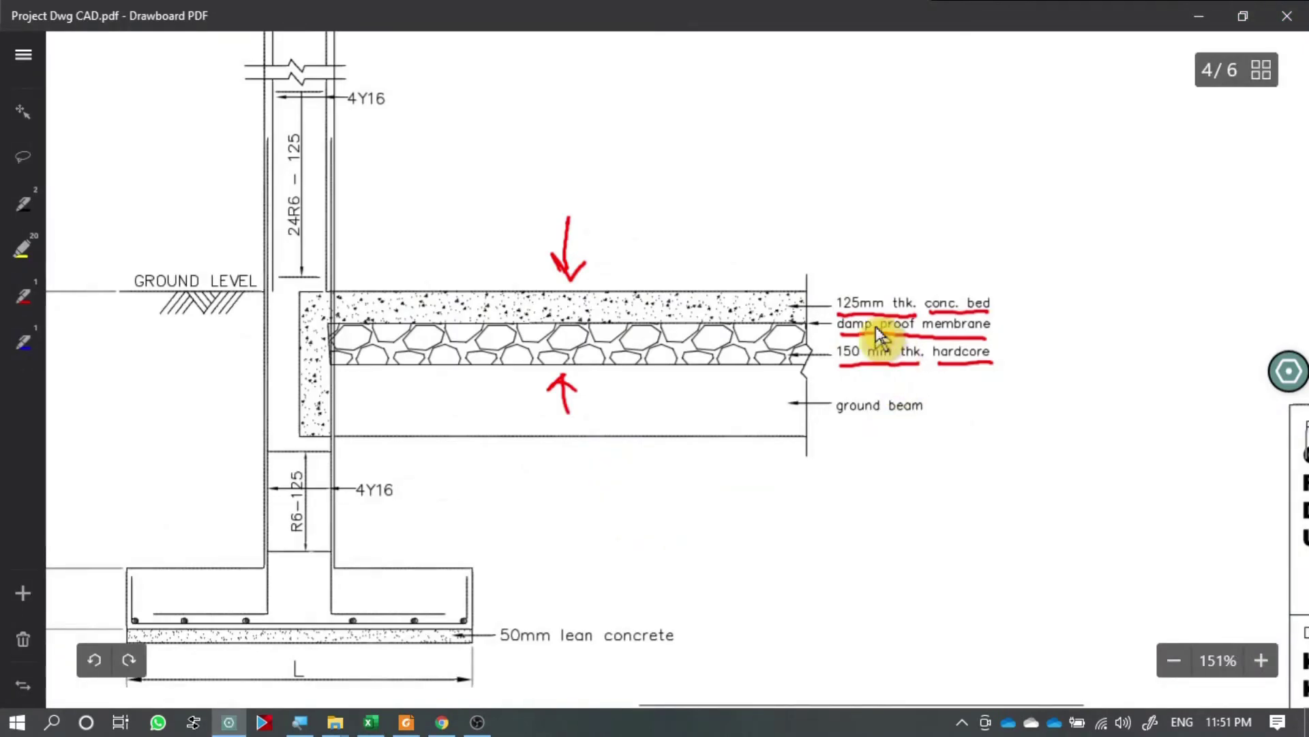
pyautogui.hotkey('alt', 'Tab')
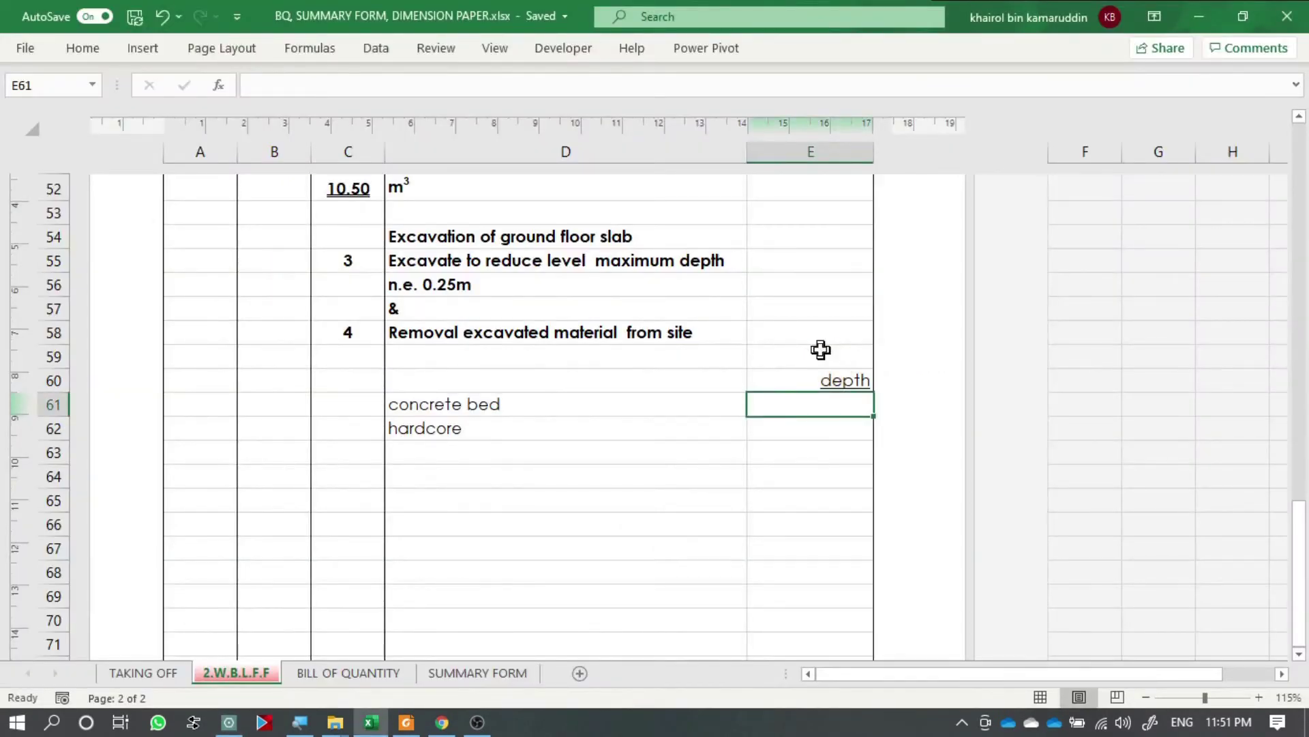
pyautogui.write('0.125')
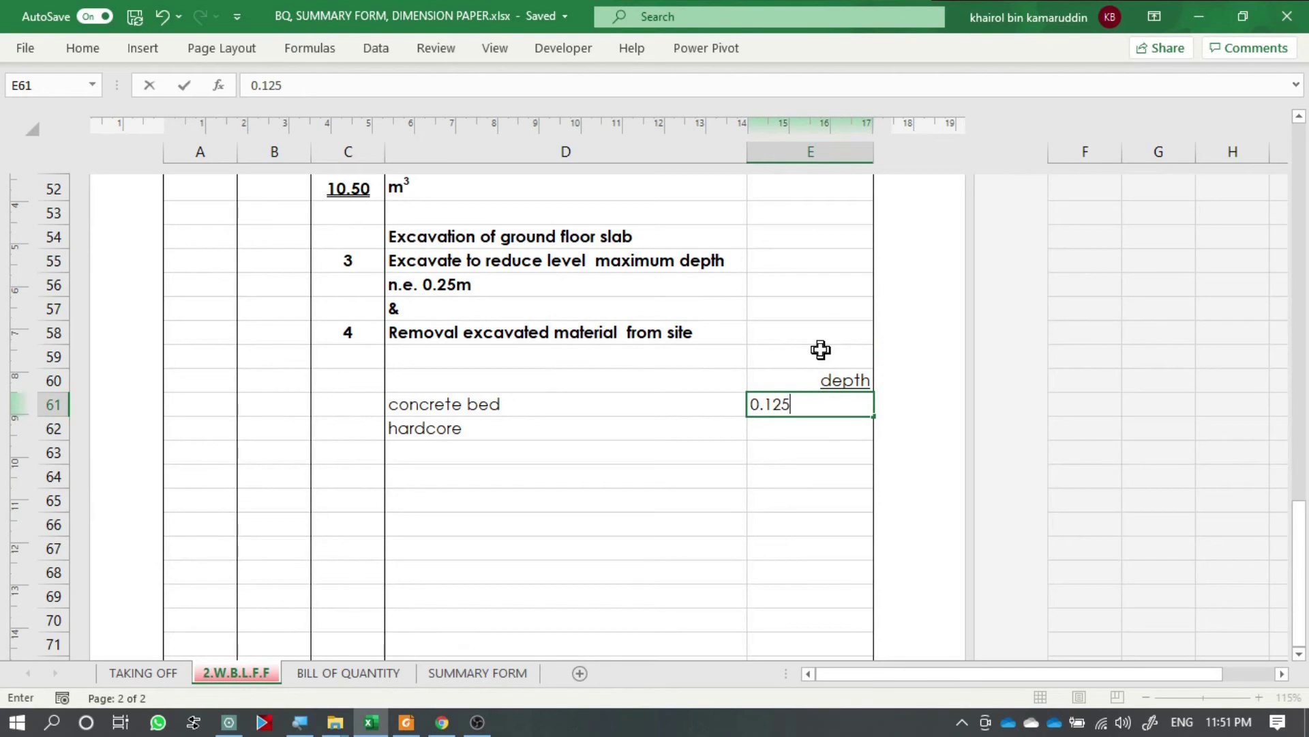
pyautogui.press('Return')
pyautogui.hotkey('alt', 'Tab')
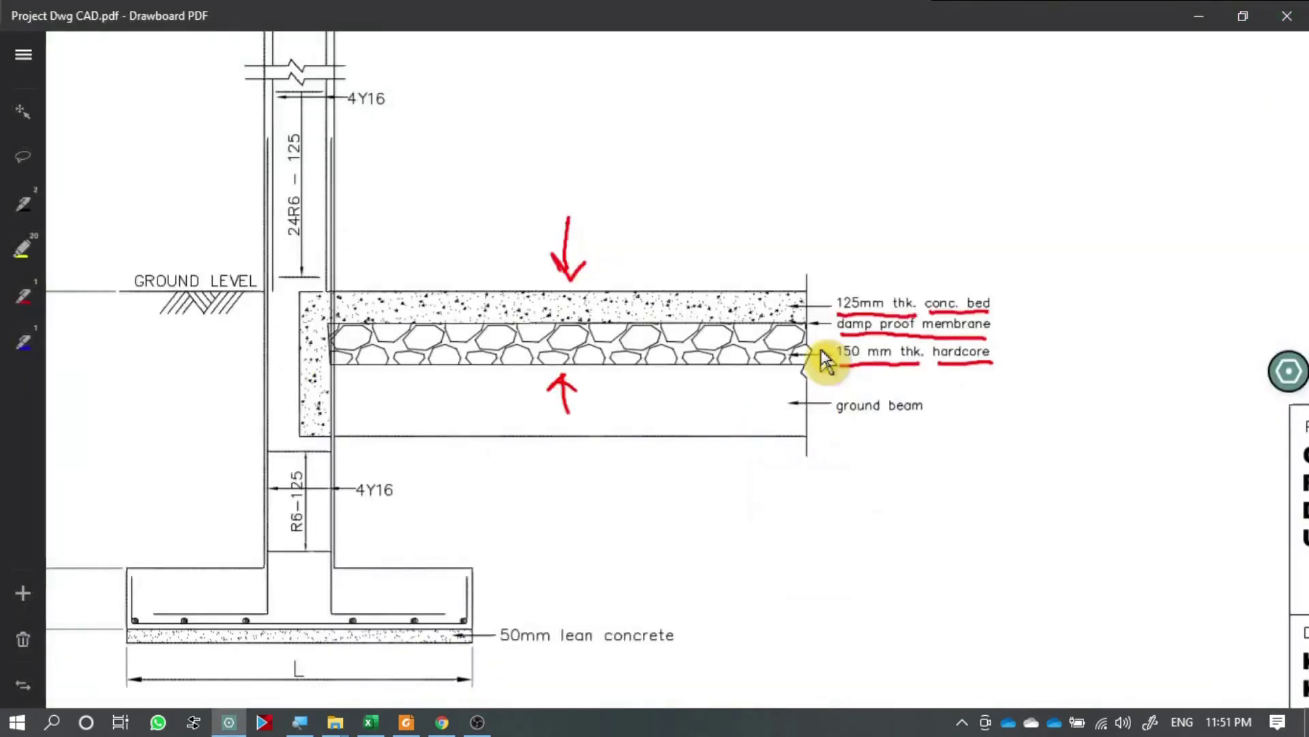
pyautogui.hotkey('alt', 'Tab')
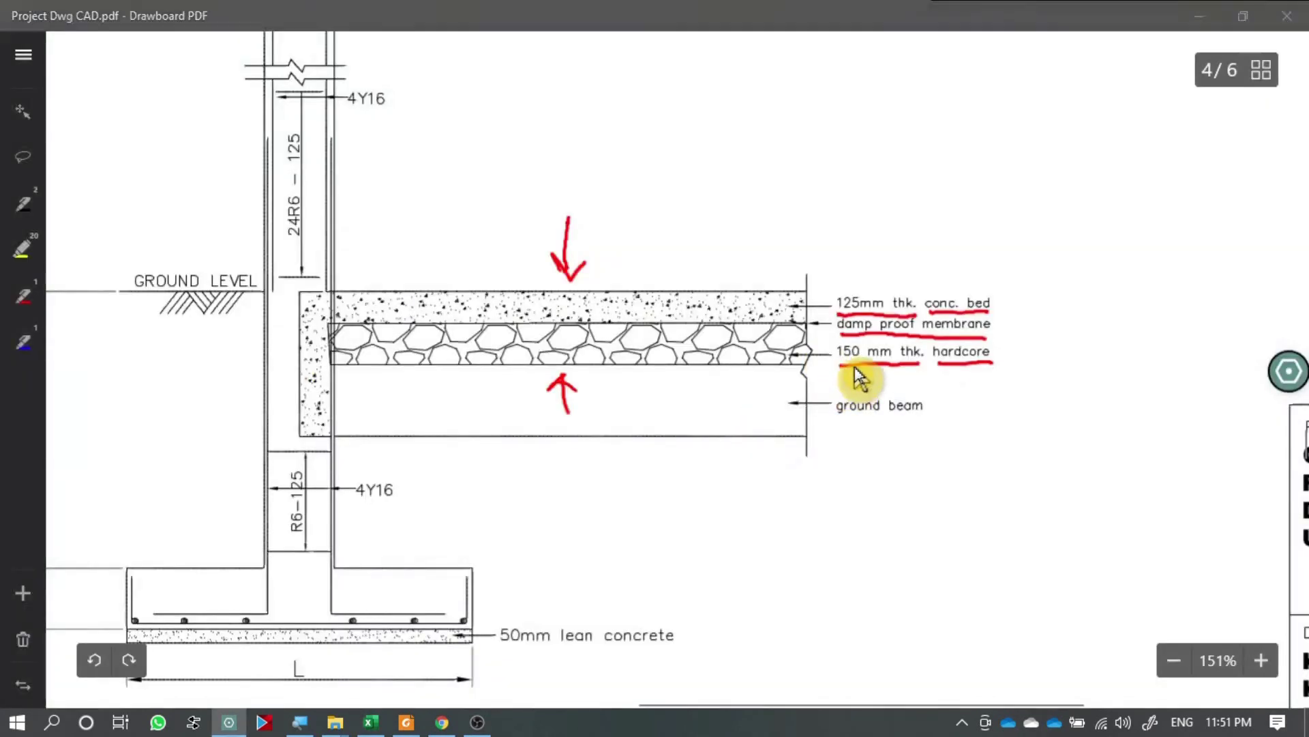
pyautogui.write('0.15')
pyautogui.click(614, 452)
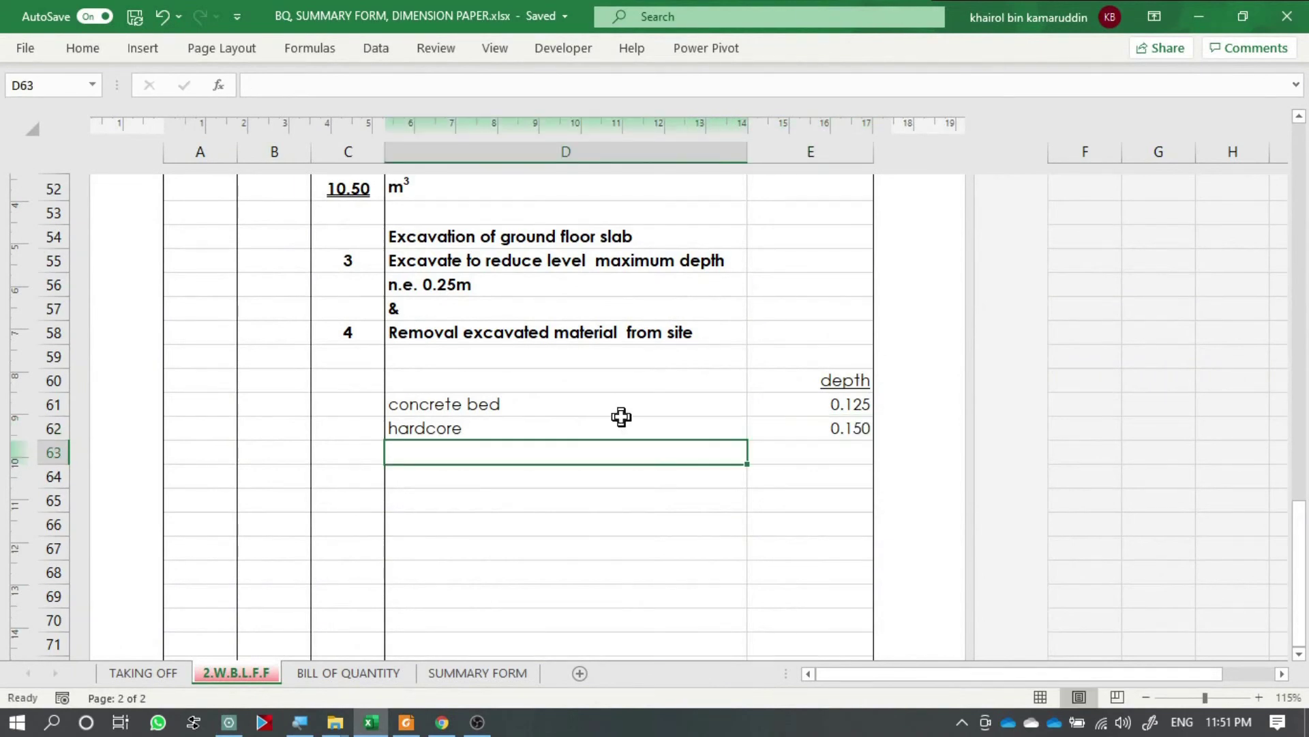
pyautogui.moveTo(620, 412); pyautogui.dragTo(843, 428)
# Step: Add a red arrow under the hardcore layer, then enter a right-aligned 'less exc.' line in D63
pyautogui.hotkey('alt', 'Tab')
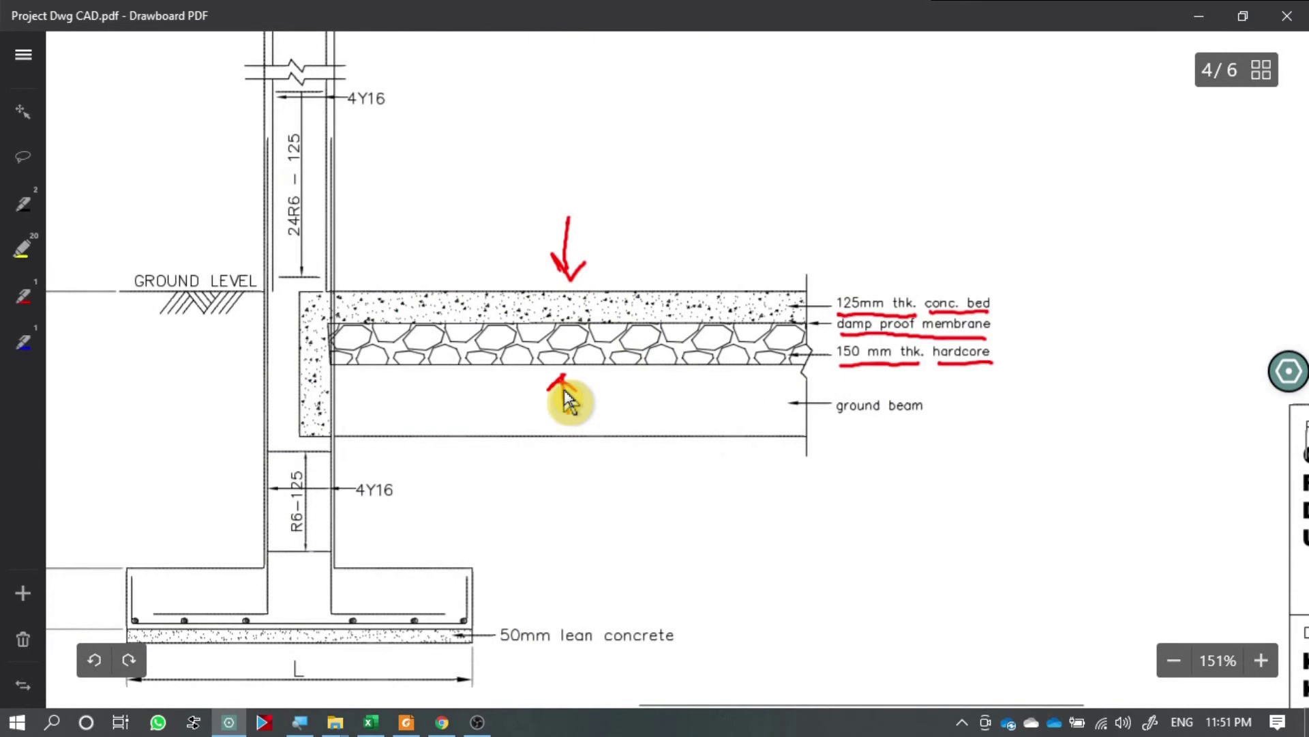
pyautogui.moveTo(565, 391); pyautogui.dragTo(579, 411)
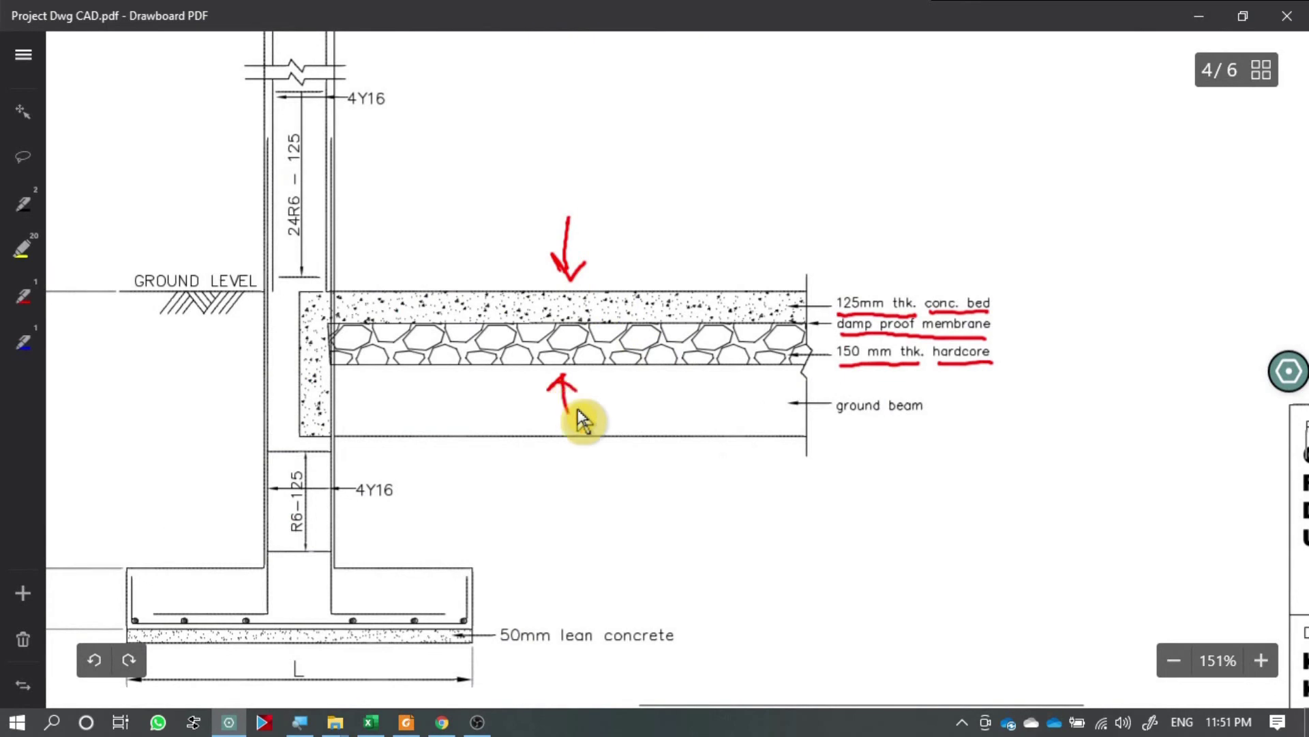
pyautogui.hotkey('alt', 'Tab')
pyautogui.click(716, 459)
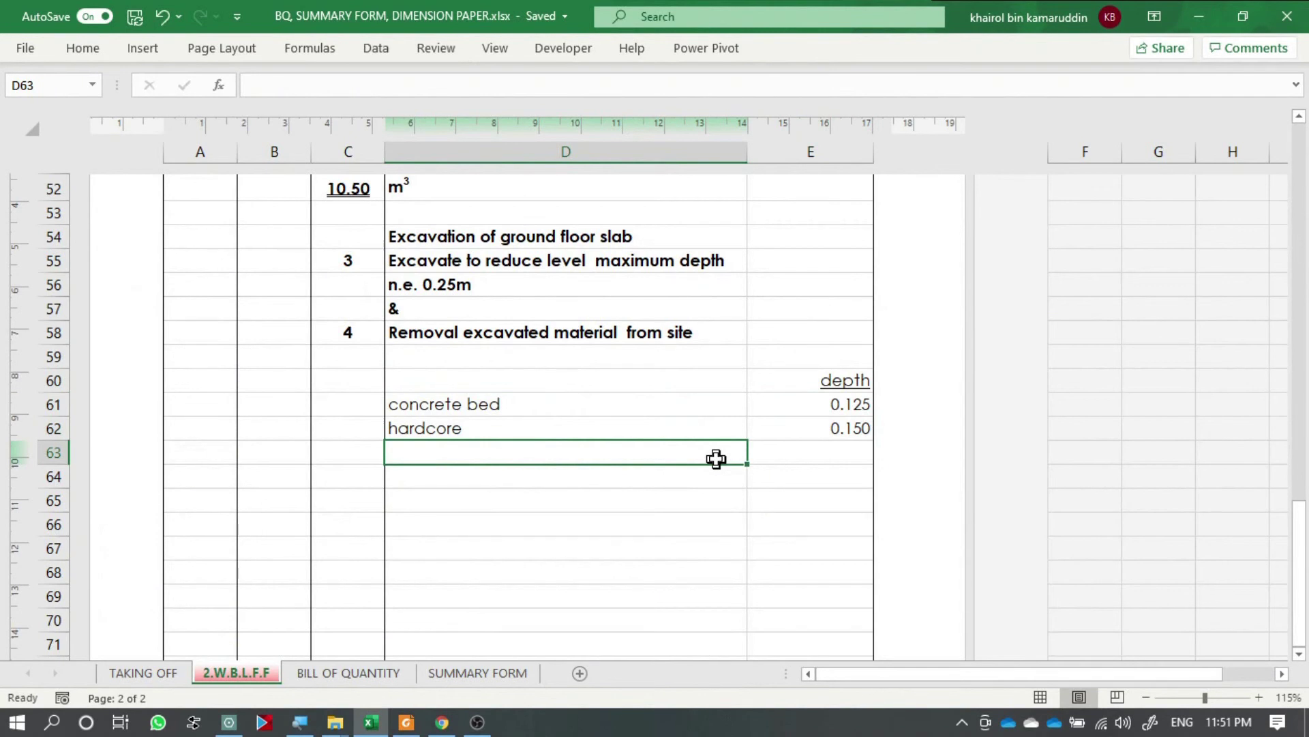
pyautogui.write('less ')
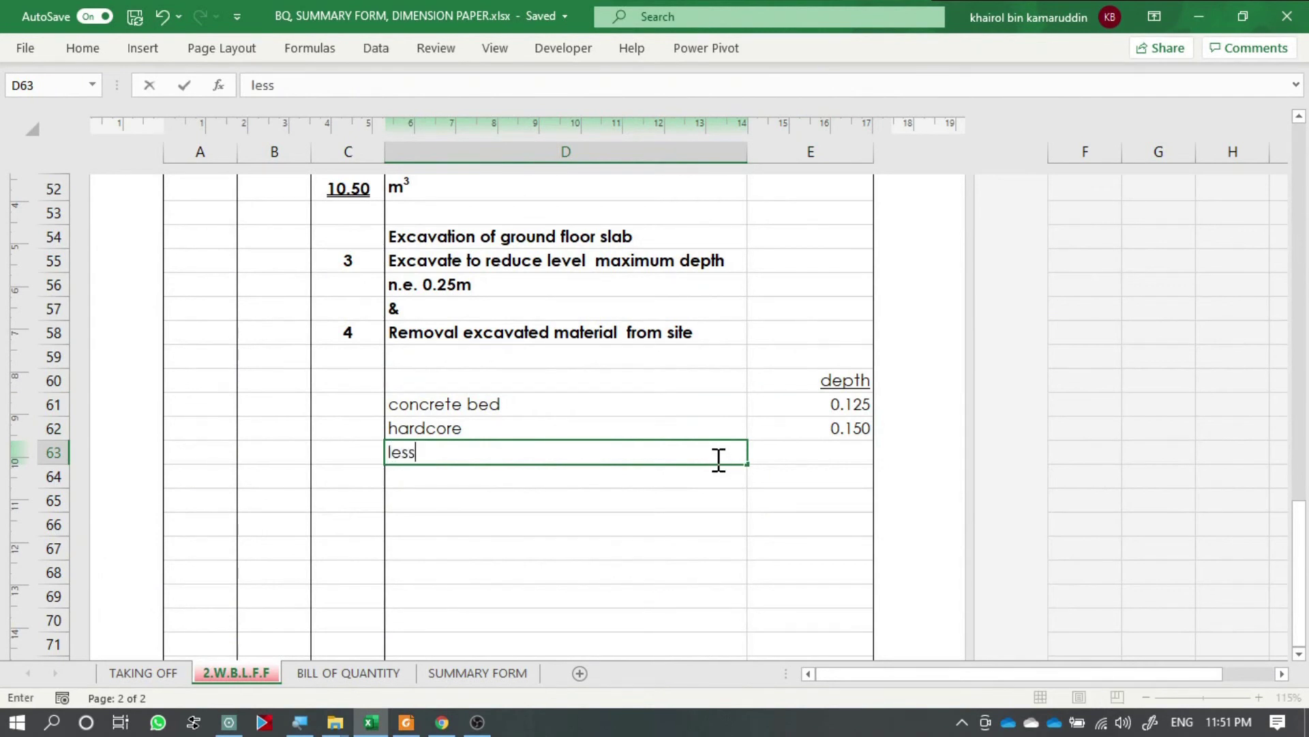
pyautogui.write('exc.')
pyautogui.press('Return')
pyautogui.press('Up')
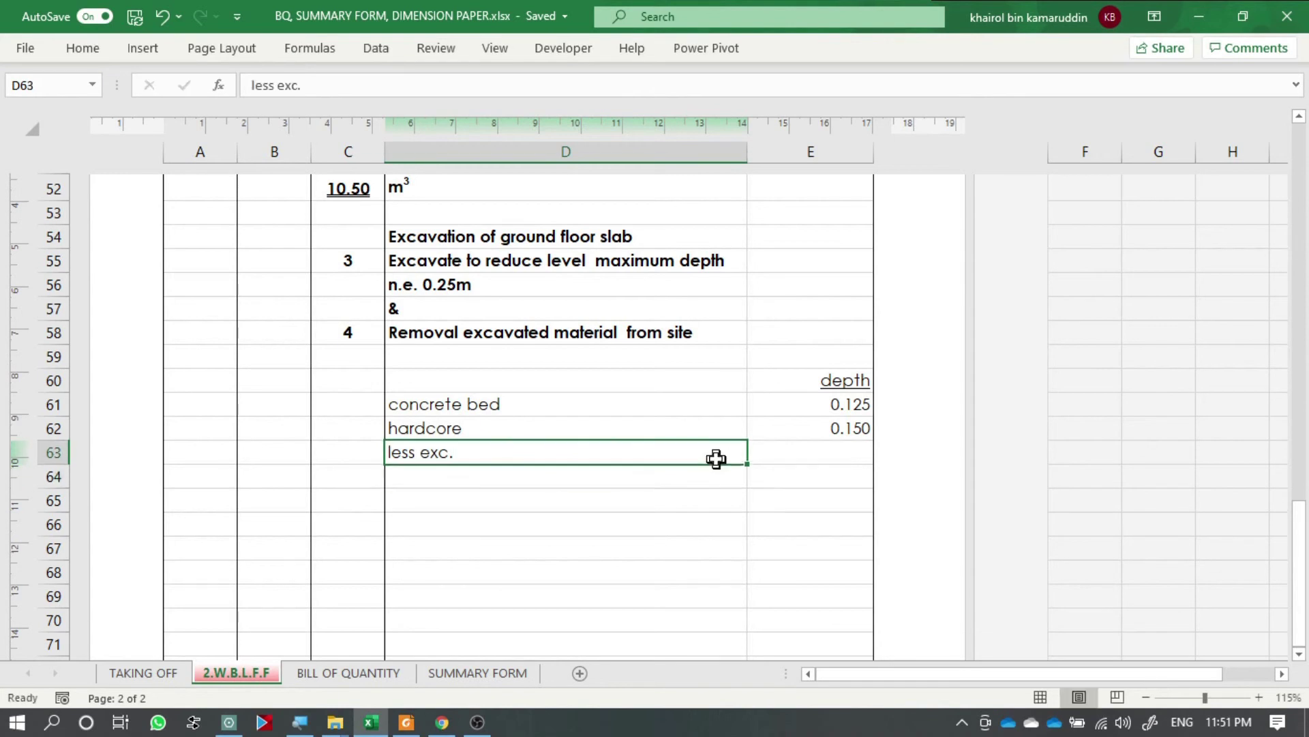
pyautogui.hotkey('alt', 'h')
pyautogui.press('a')
pyautogui.press('r')
# Step: Enter 'top soil' in D64 and check its depth in the footing notes
pyautogui.click(581, 477)
pyautogui.write('top soil')
pyautogui.press('Tab')
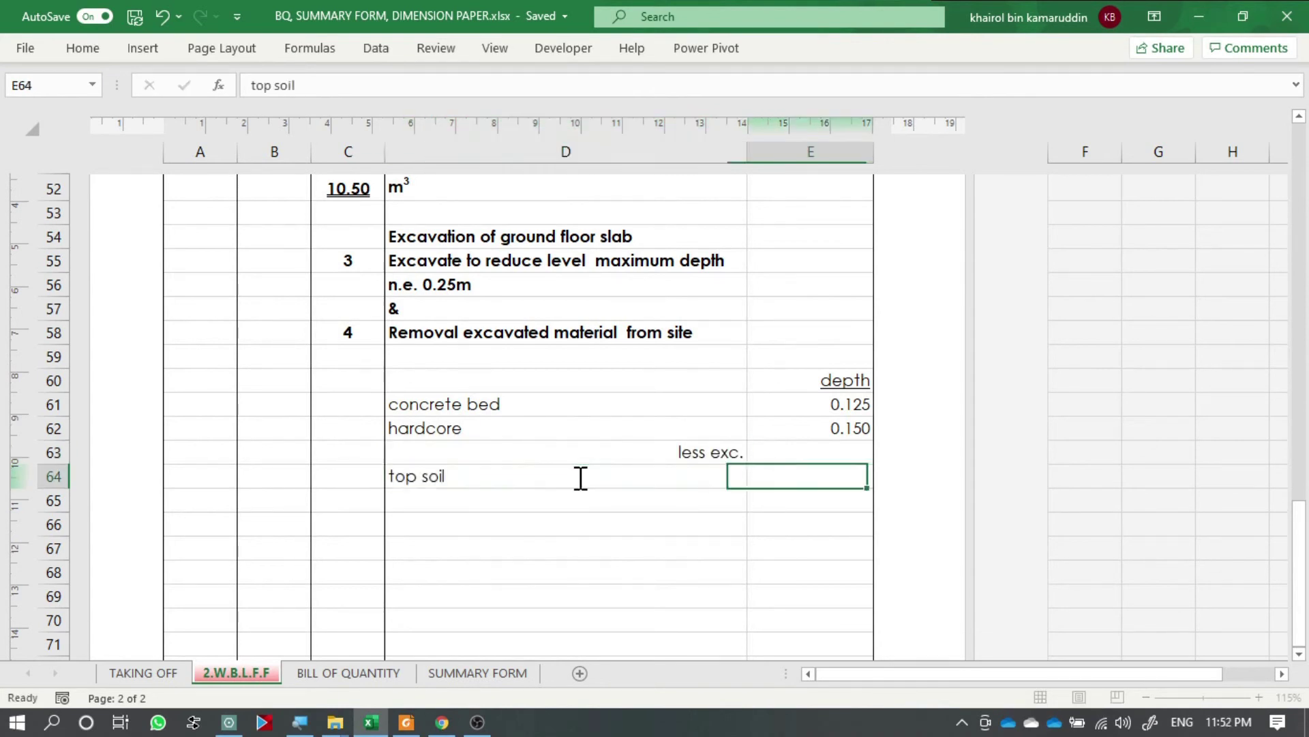
pyautogui.hotkey('alt', 'Tab')
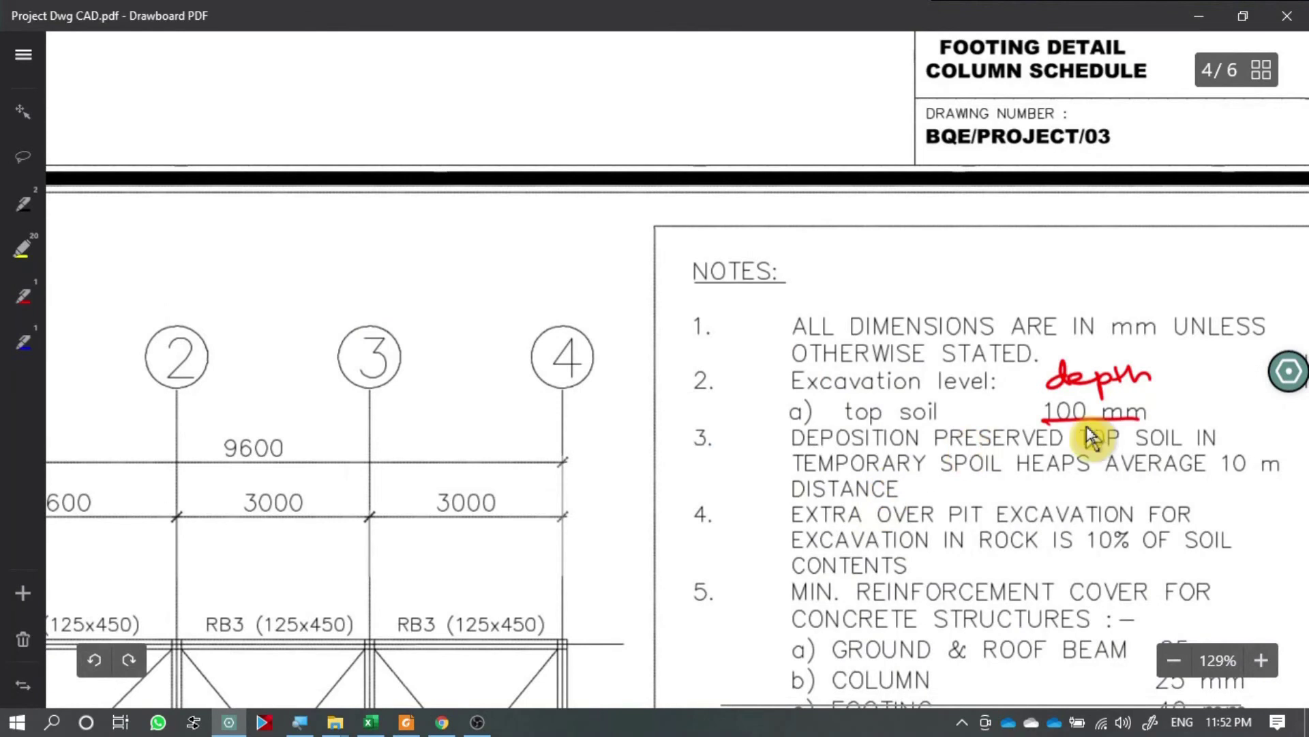
pyautogui.hotkey('alt', 'Tab')
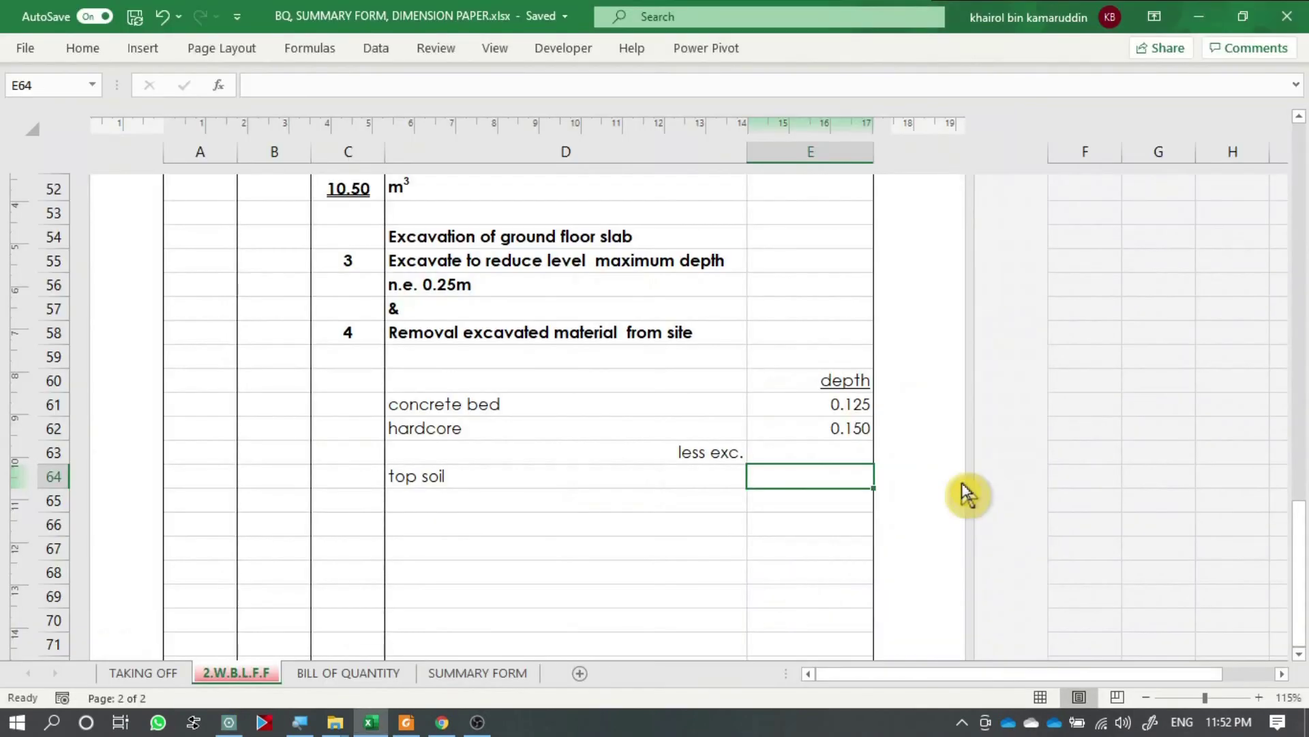
# Step: Enter the top soil depth 0.1 in E64 and underline it
pyautogui.write('0.1')
pyautogui.press('Return')
pyautogui.click(804, 477)
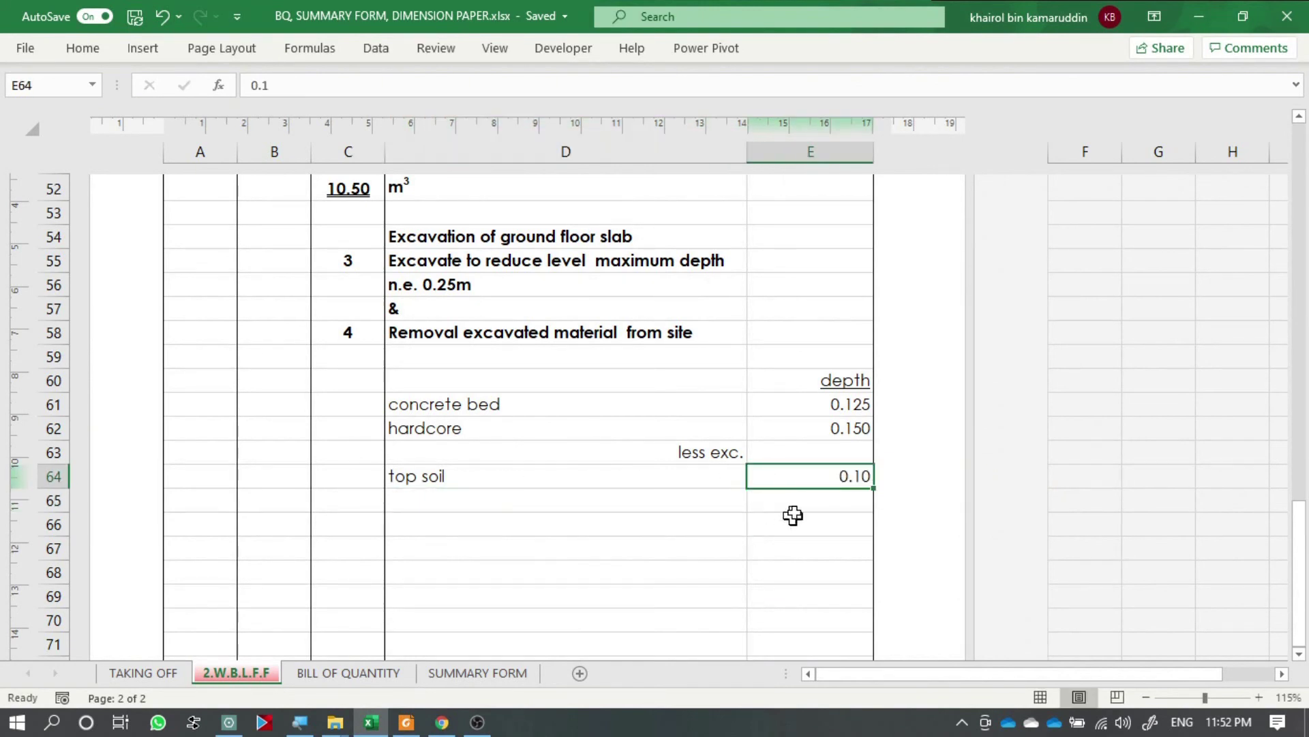
pyautogui.hotkey('ctrl', 'u')
# Step: Compute the net depth in E65 with =E61+E62-E64, giving 0.175
pyautogui.click(821, 508)
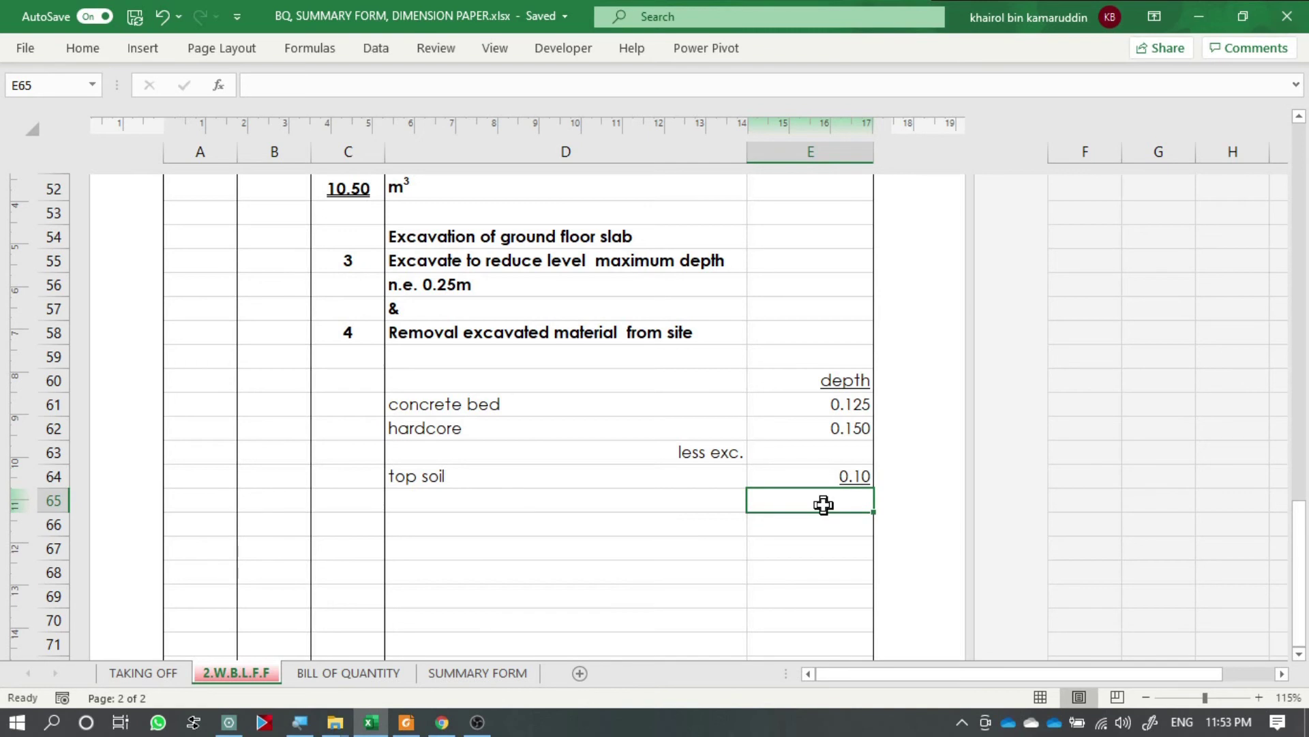
pyautogui.write('=')
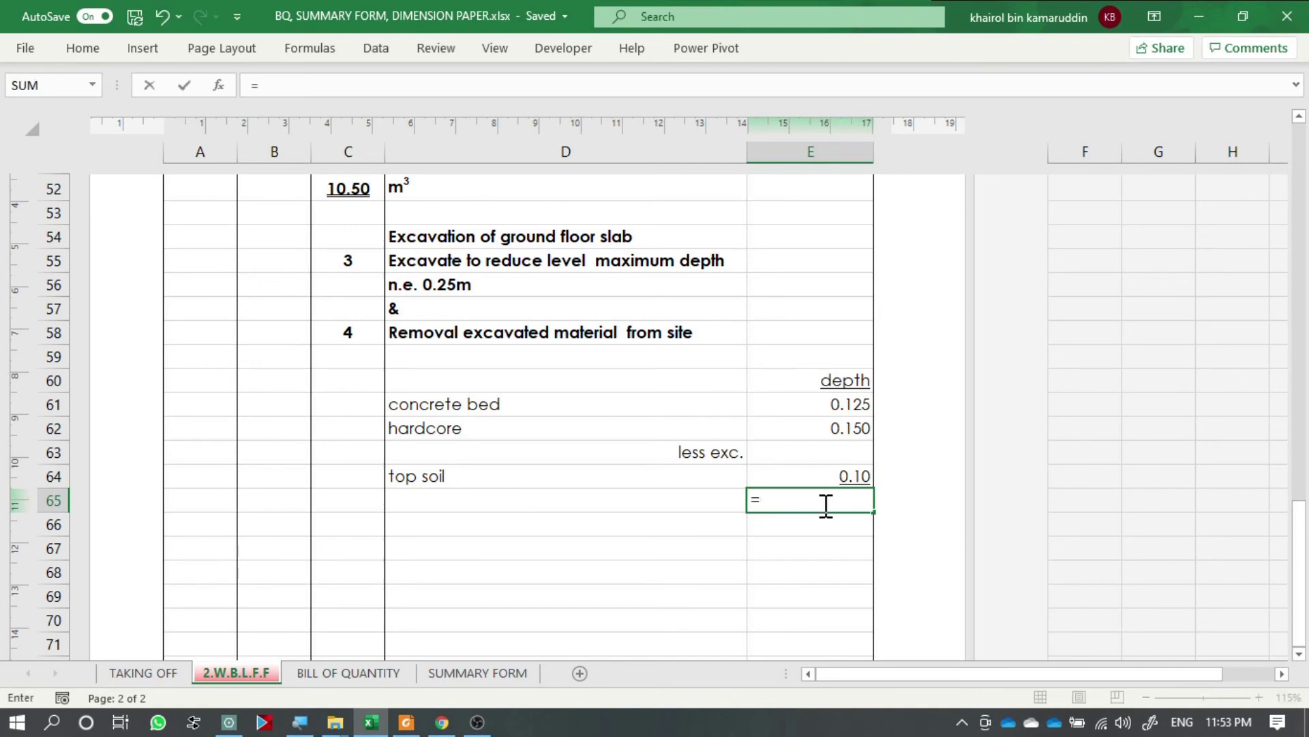
pyautogui.click(857, 403)
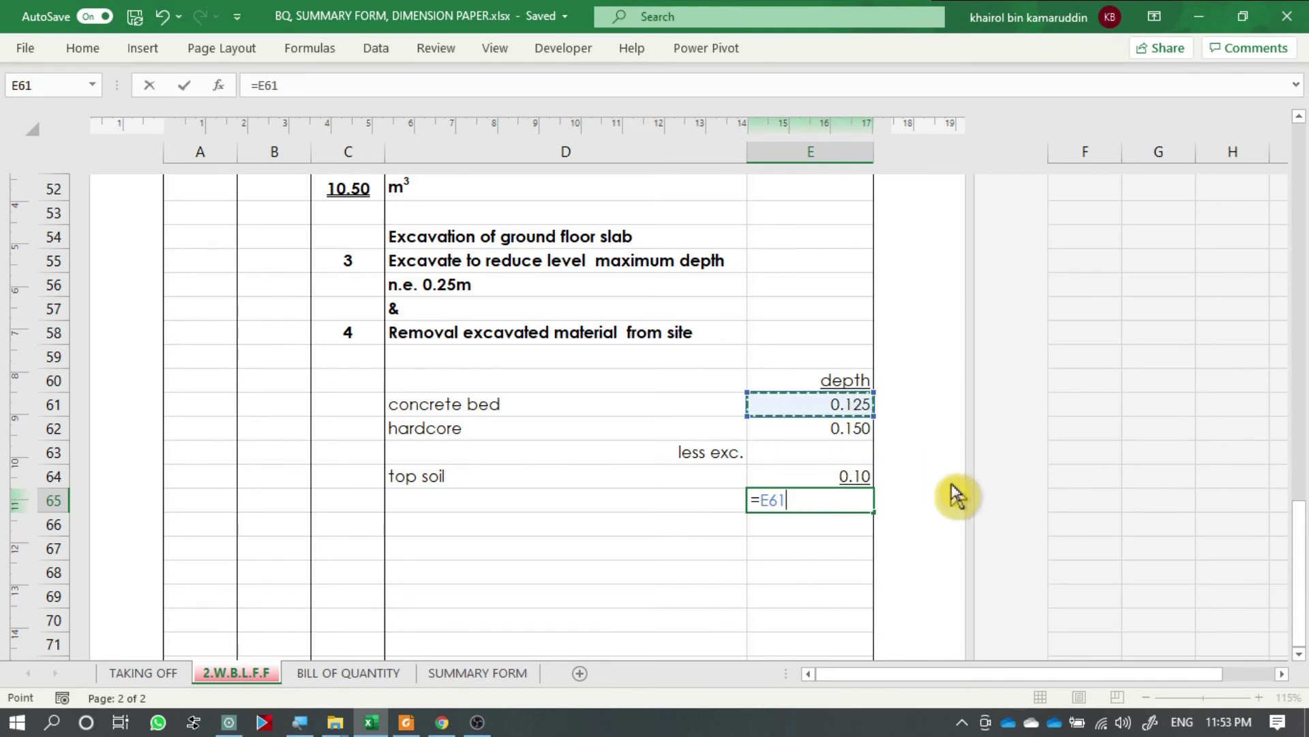
pyautogui.write('+')
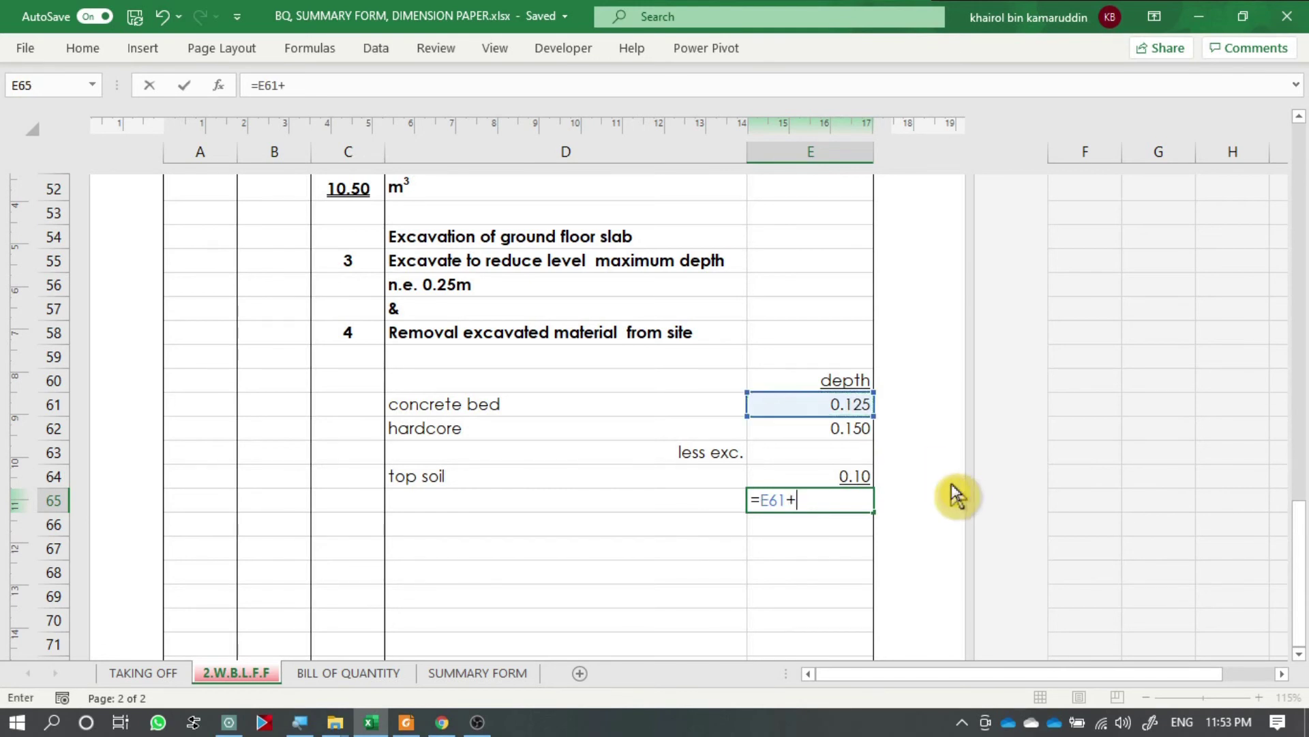
pyautogui.click(852, 430)
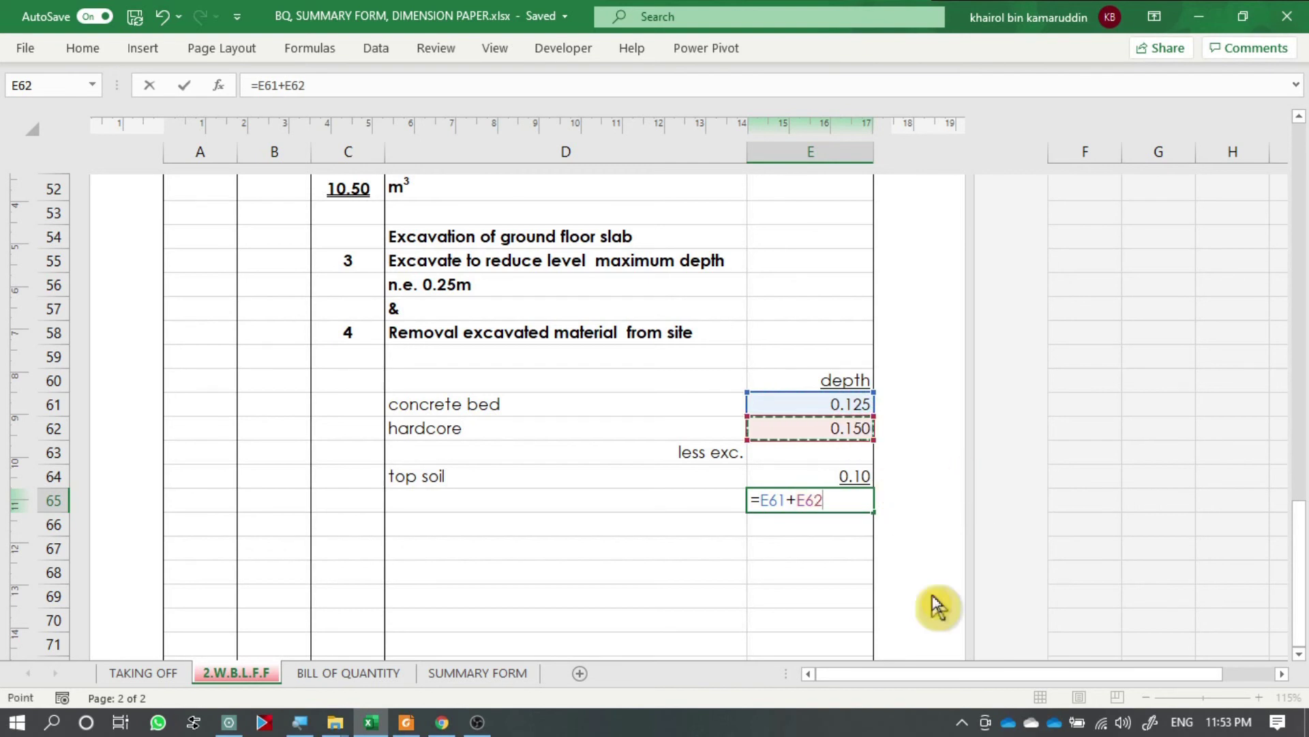
pyautogui.write('-')
pyautogui.click(820, 475)
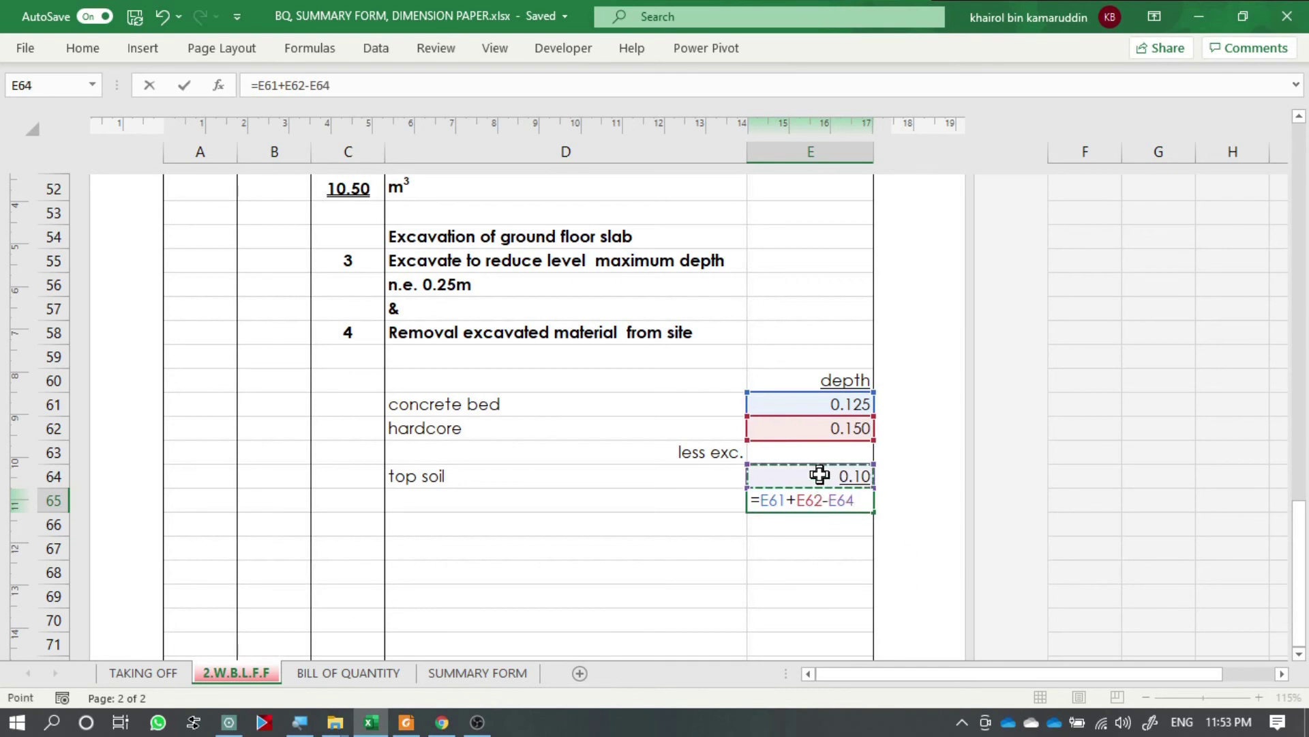
pyautogui.press('Return')
# Step: Double-underline the 0.175 net depth and recheck the E65 formula
pyautogui.click(831, 498)
pyautogui.hotkey('alt', 'h')
pyautogui.press('3')
pyautogui.press('d')
pyautogui.click(801, 548)
pyautogui.click(810, 505)
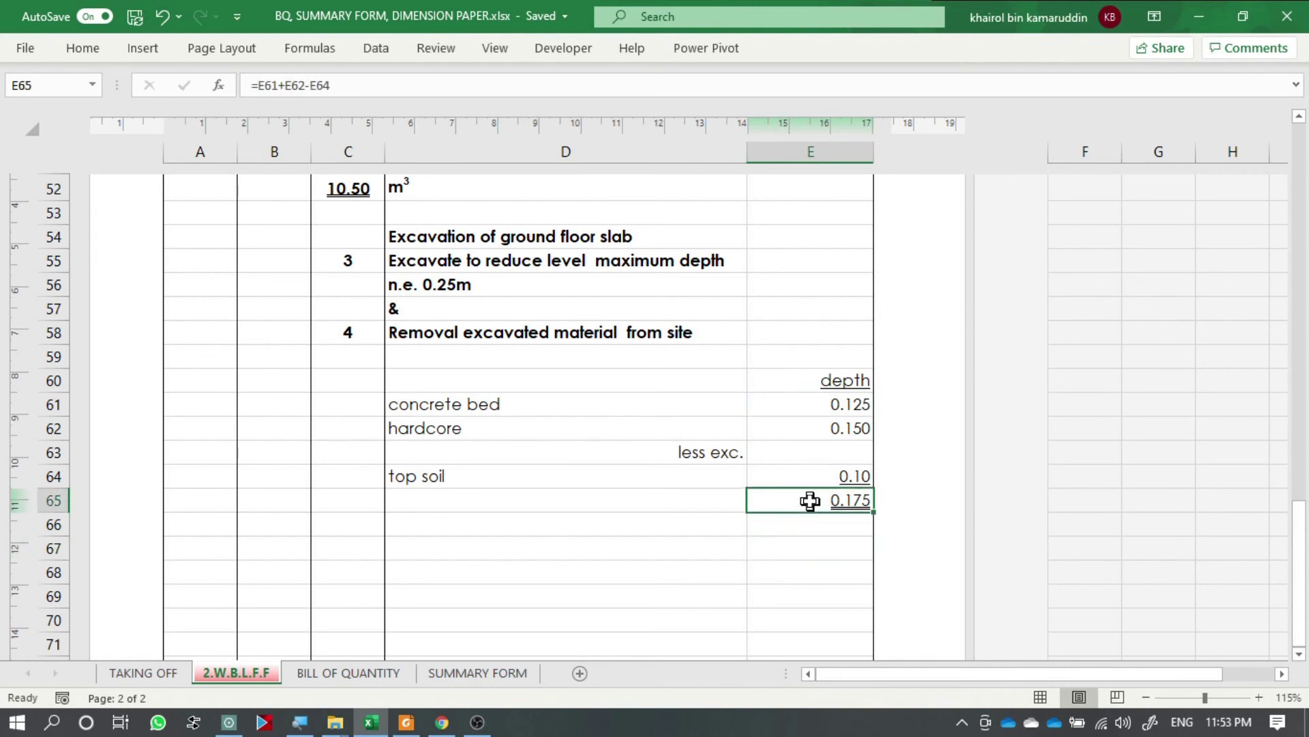
pyautogui.doubleClick(527, 263)
# Step: Enter the heading 'area' in E67 and right-align it
pyautogui.moveTo(592, 263); pyautogui.dragTo(495, 261)
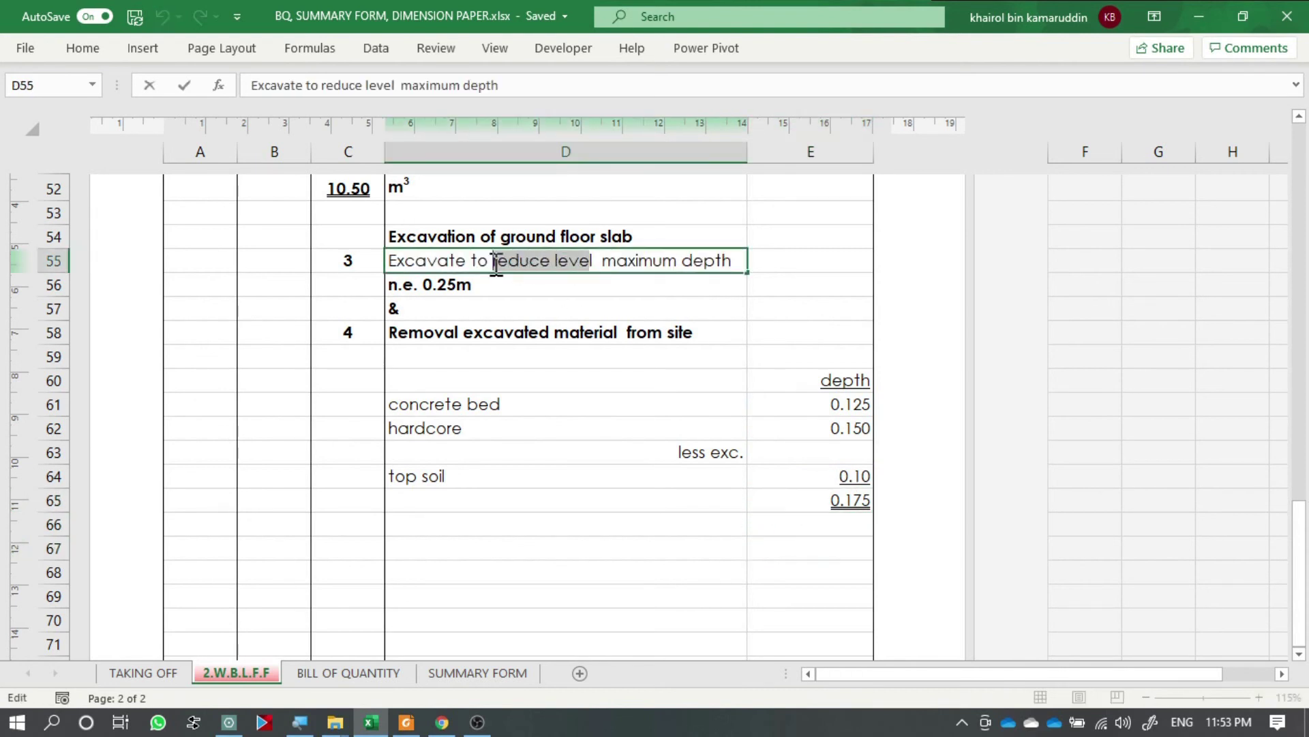
pyautogui.click(796, 547)
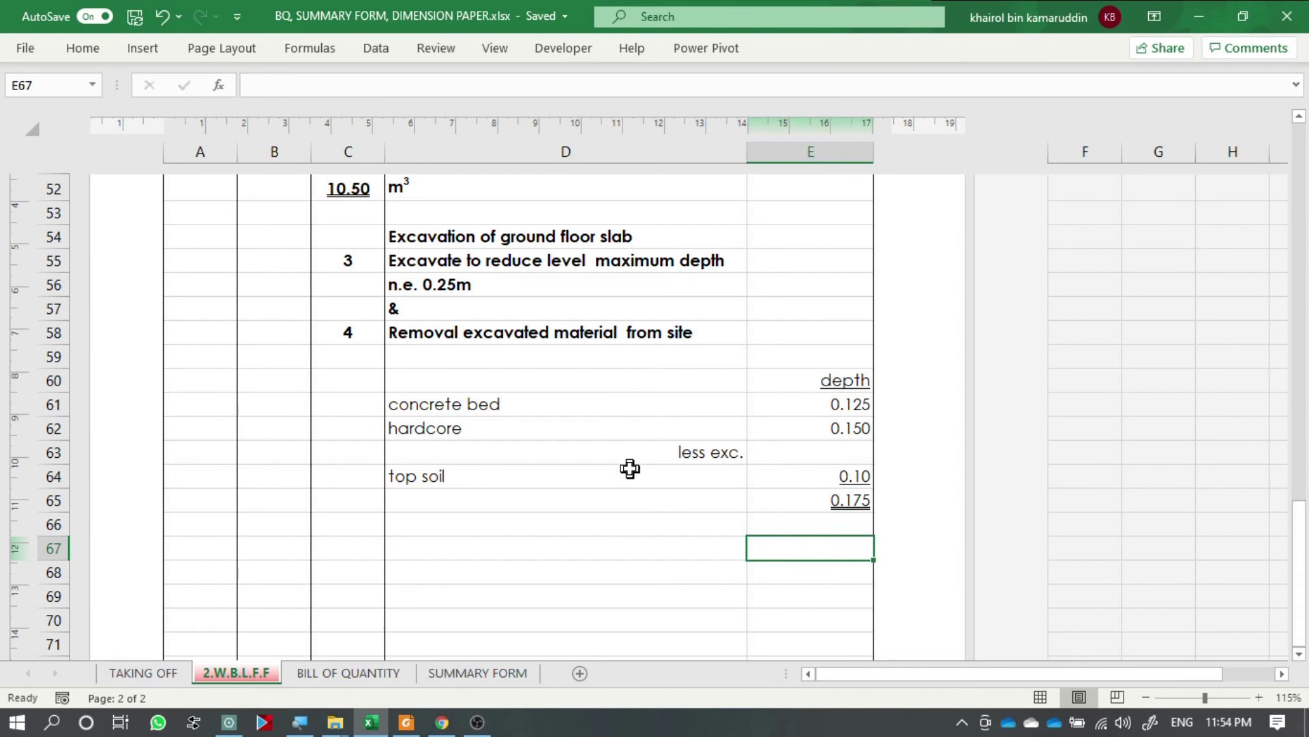
pyautogui.write('area')
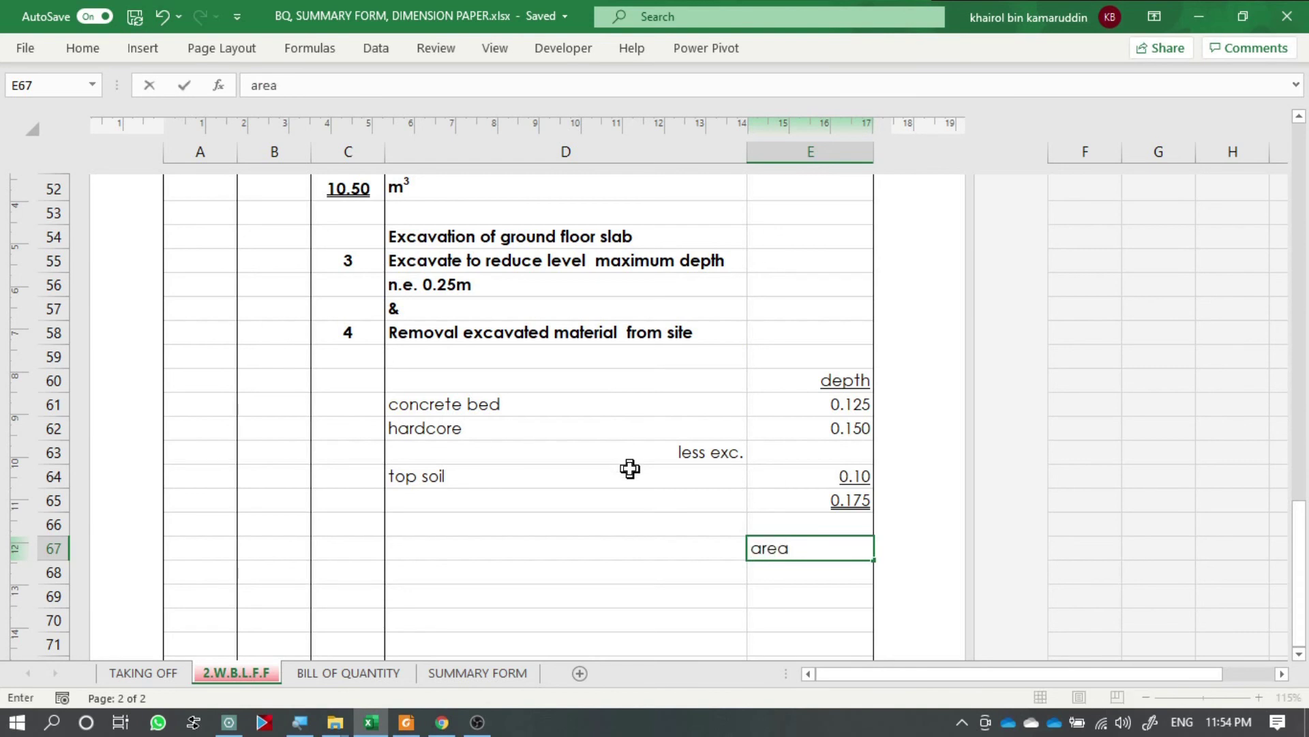
pyautogui.press('Return')
pyautogui.click(836, 543)
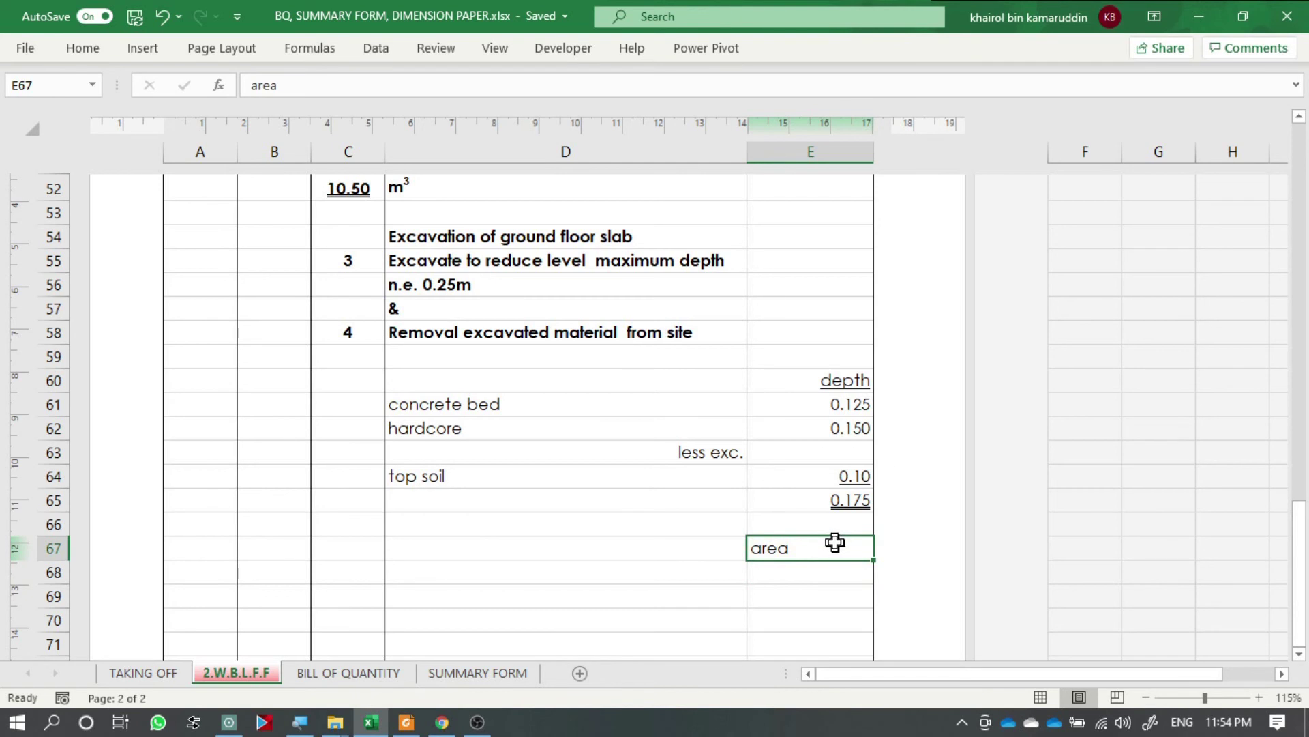
pyautogui.click(83, 48)
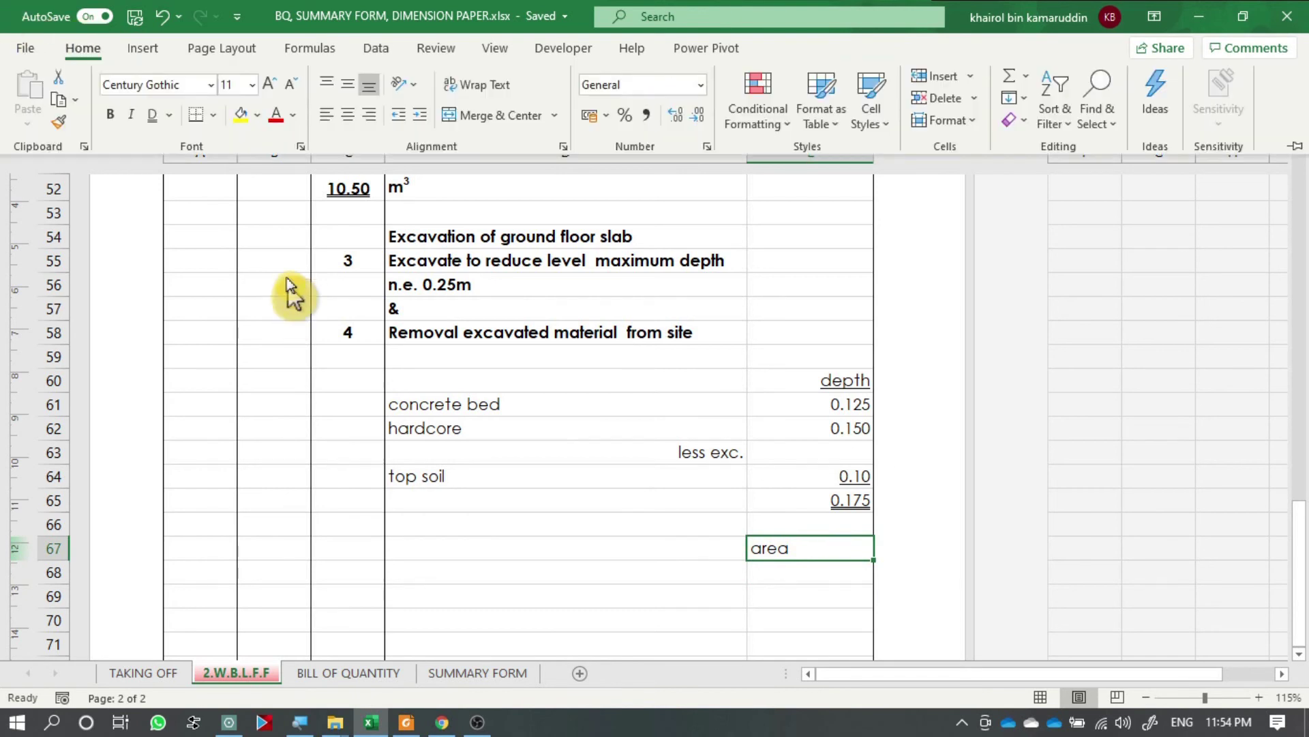
pyautogui.click(369, 115)
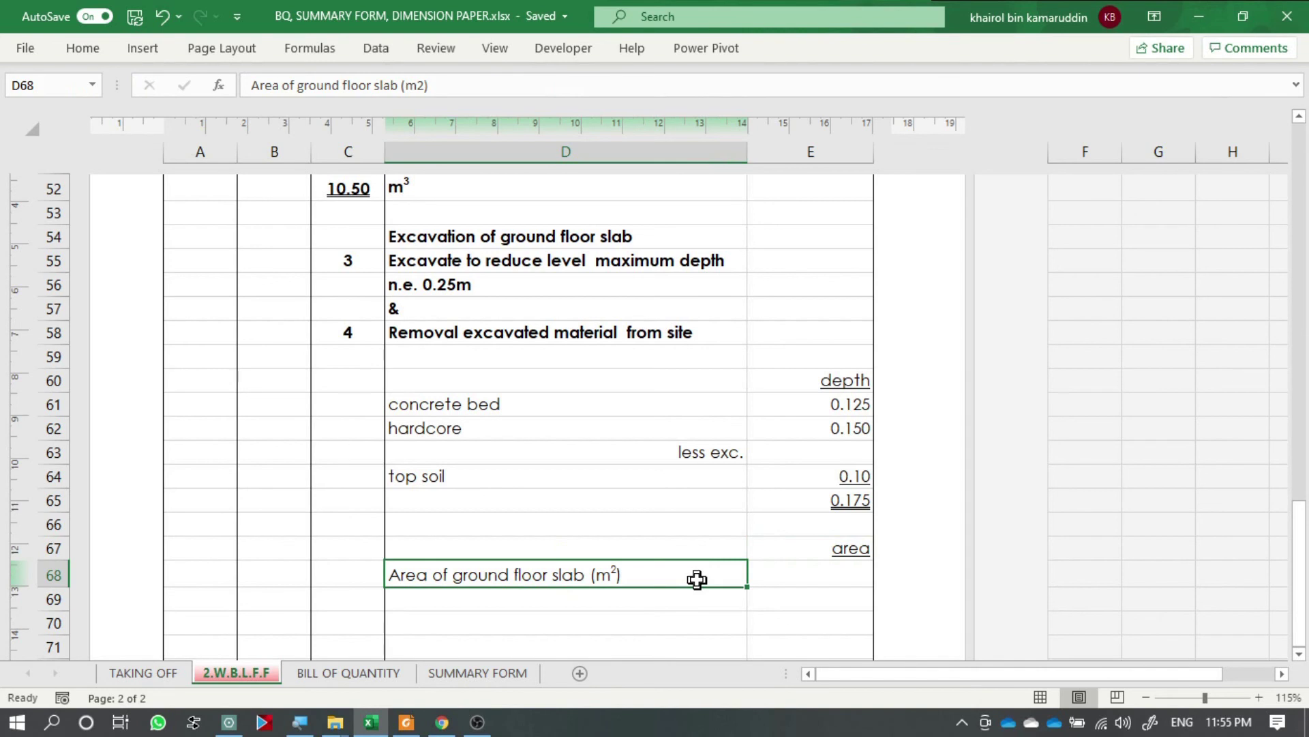
# Step: Link E68 to the 104.95 ground floor slab area in C39 with =C39
pyautogui.click(832, 579)
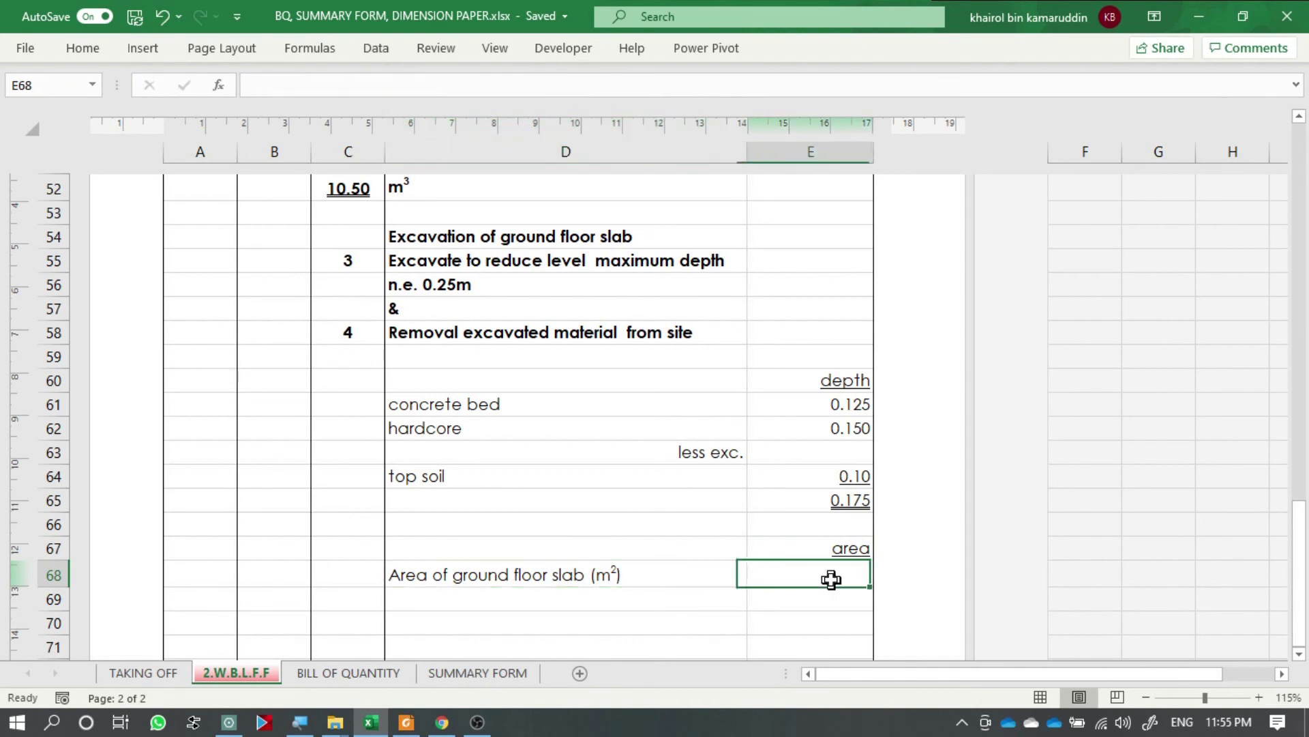
pyautogui.write('=')
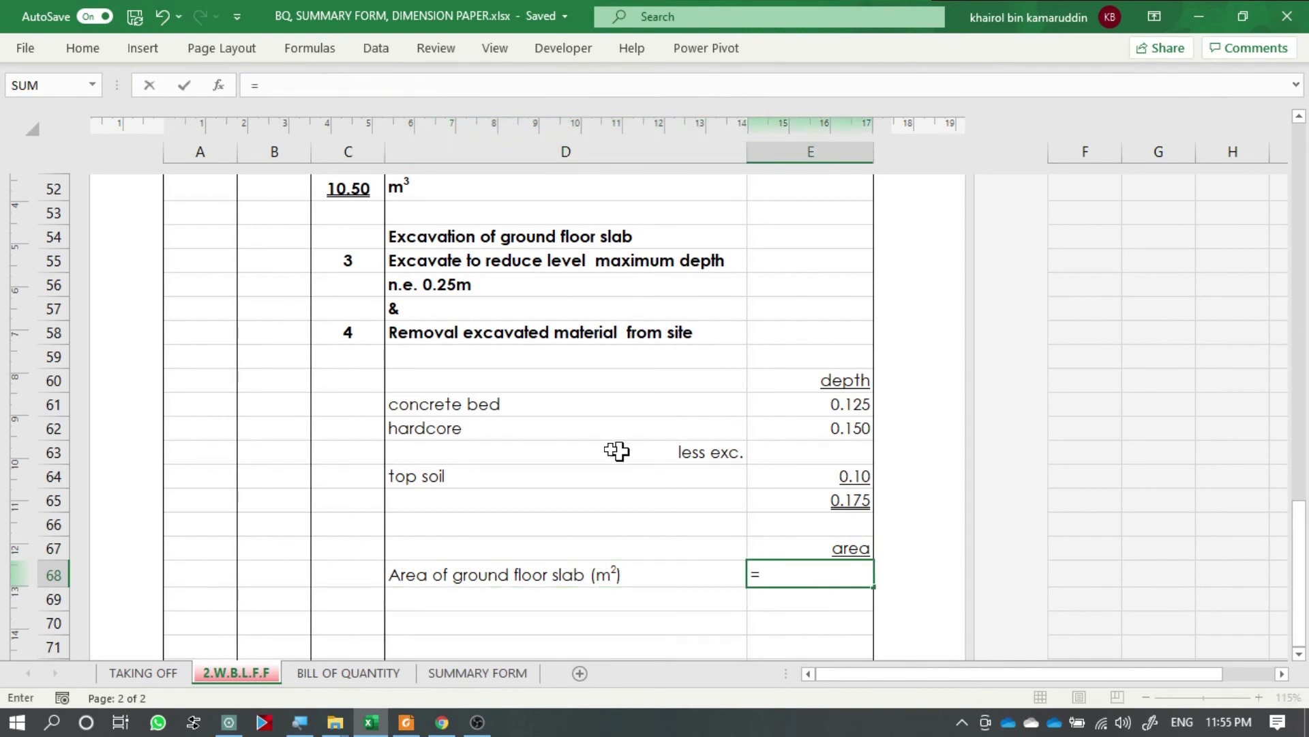
pyautogui.scroll(15, 538, 442)
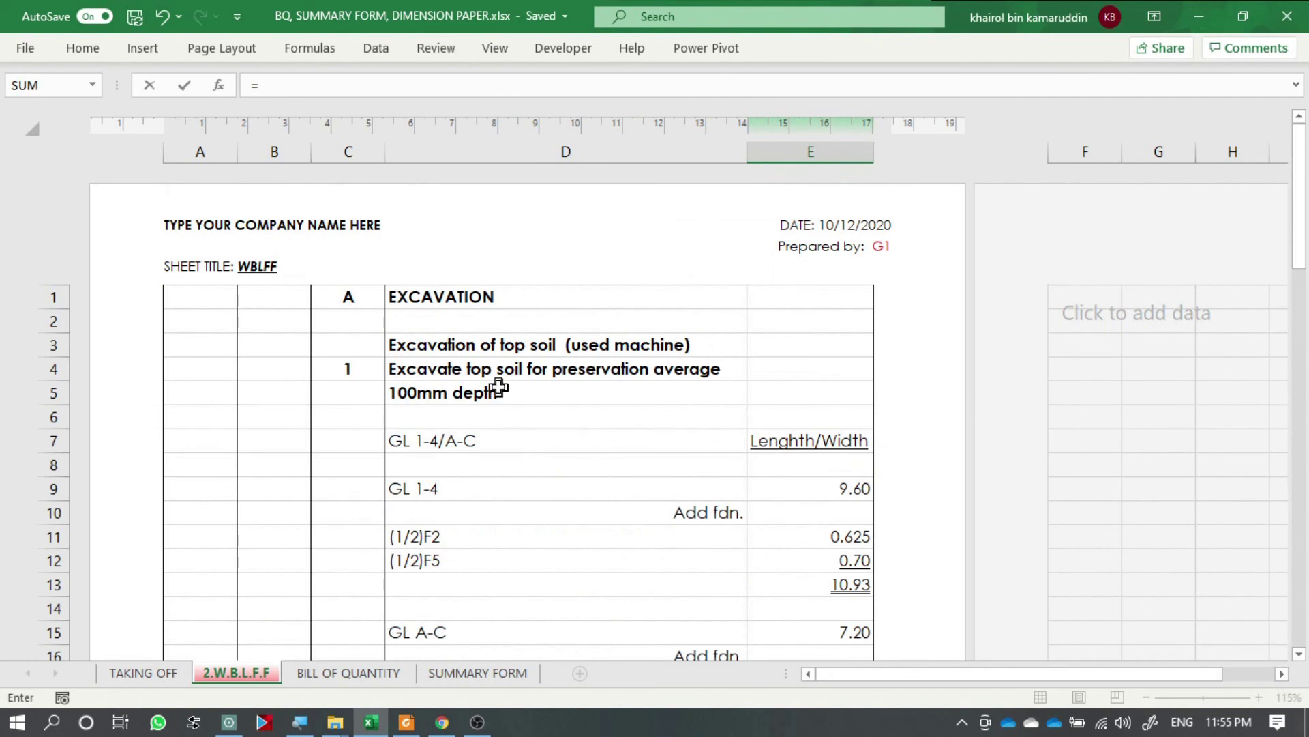
pyautogui.scroll(-8, 479, 406)
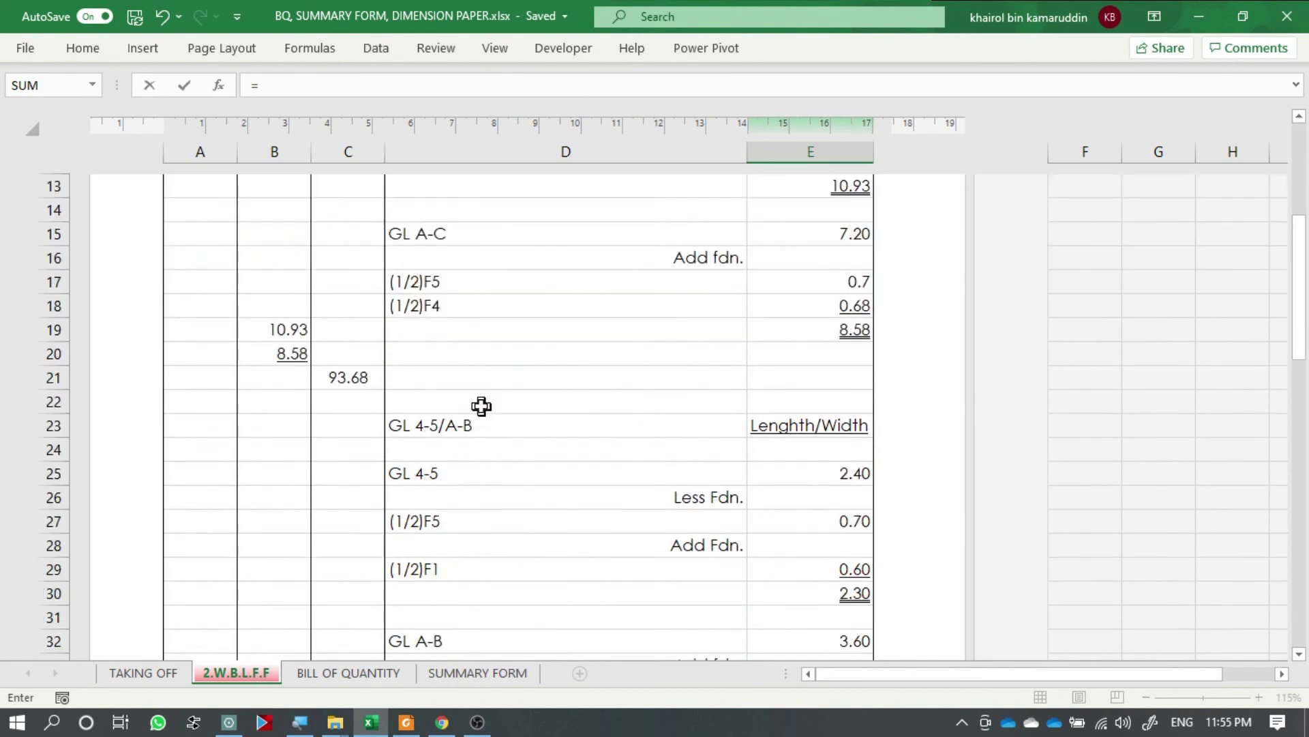
pyautogui.click(342, 530)
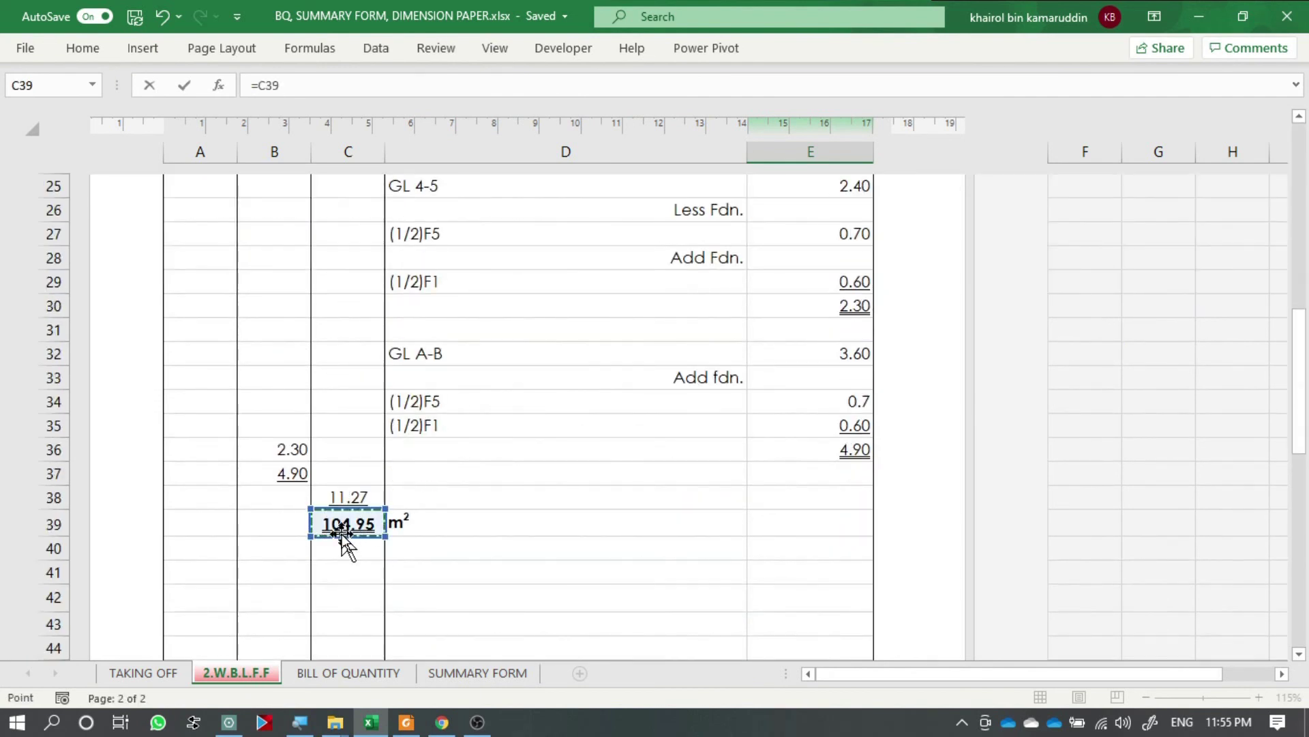
pyautogui.press('Return')
pyautogui.press('Left')
pyautogui.click(286, 552)
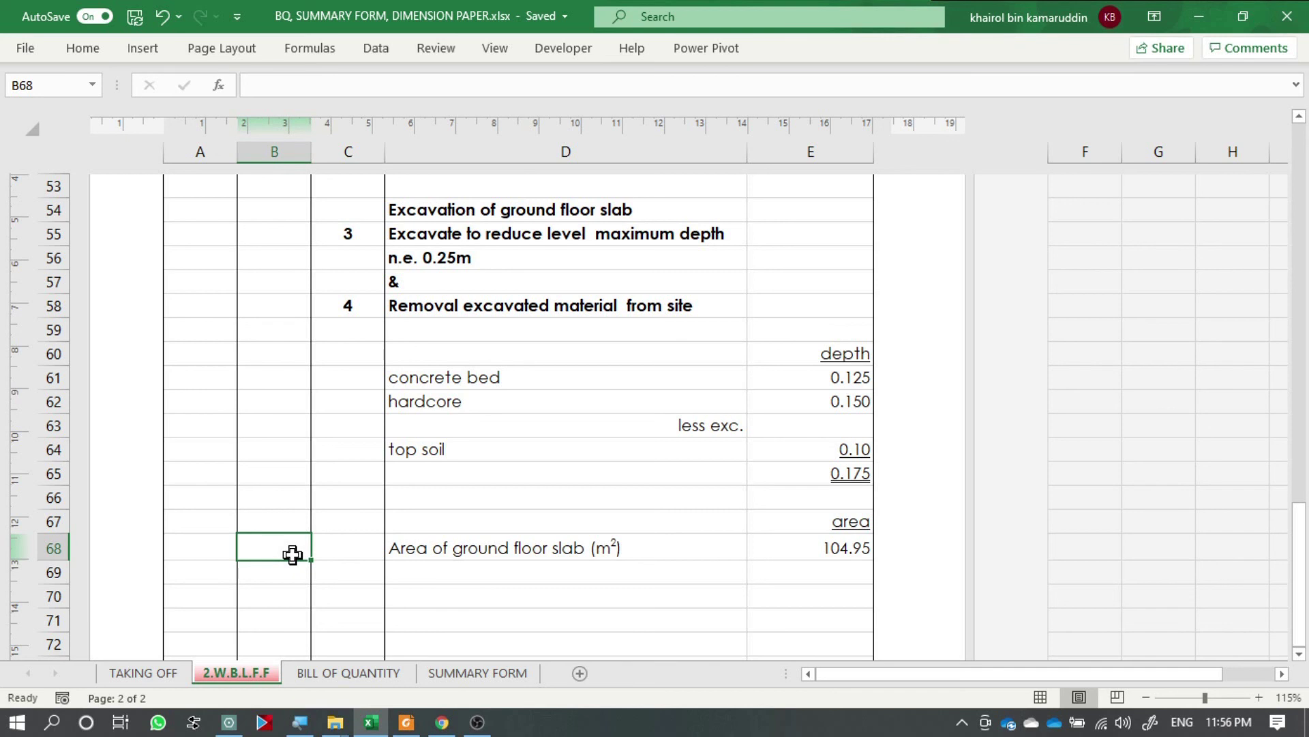
# Step: Link B68 to the 0.175 net depth (=E65) and B69 to the 104.95 area (=E68)
pyautogui.write('=')
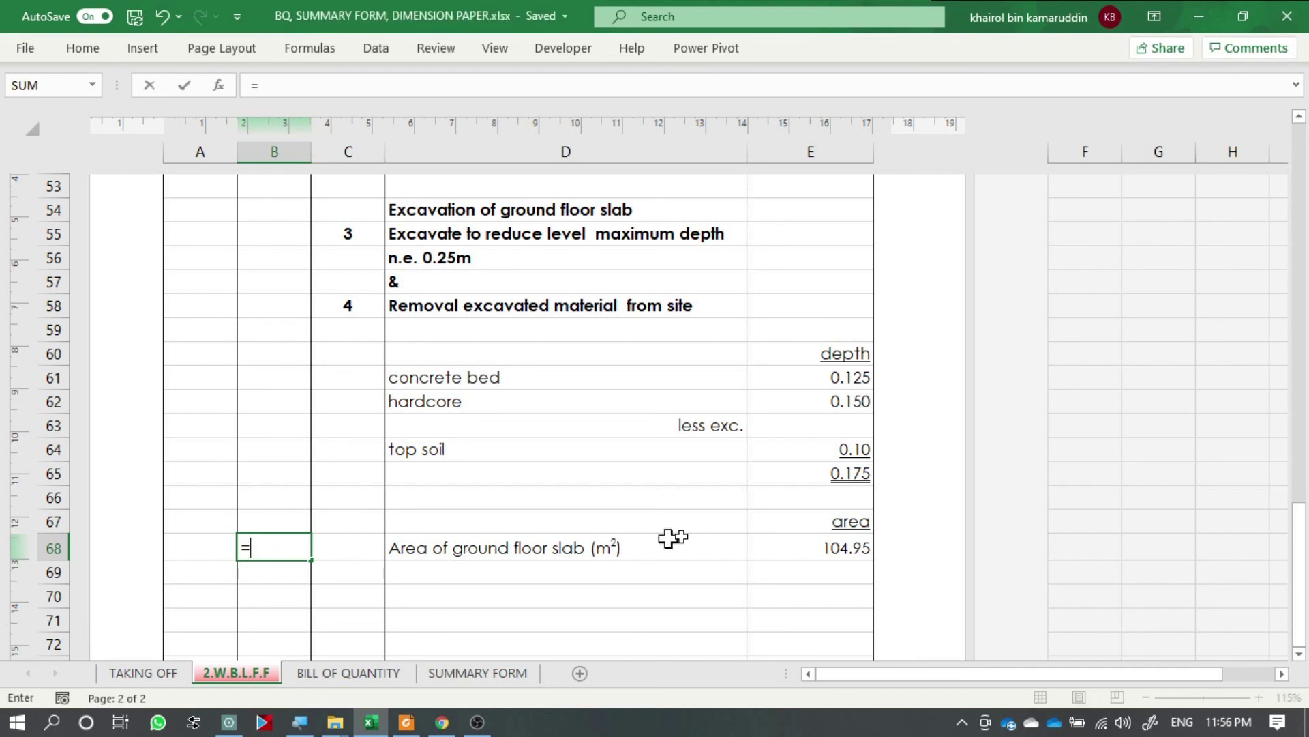
pyautogui.click(850, 476)
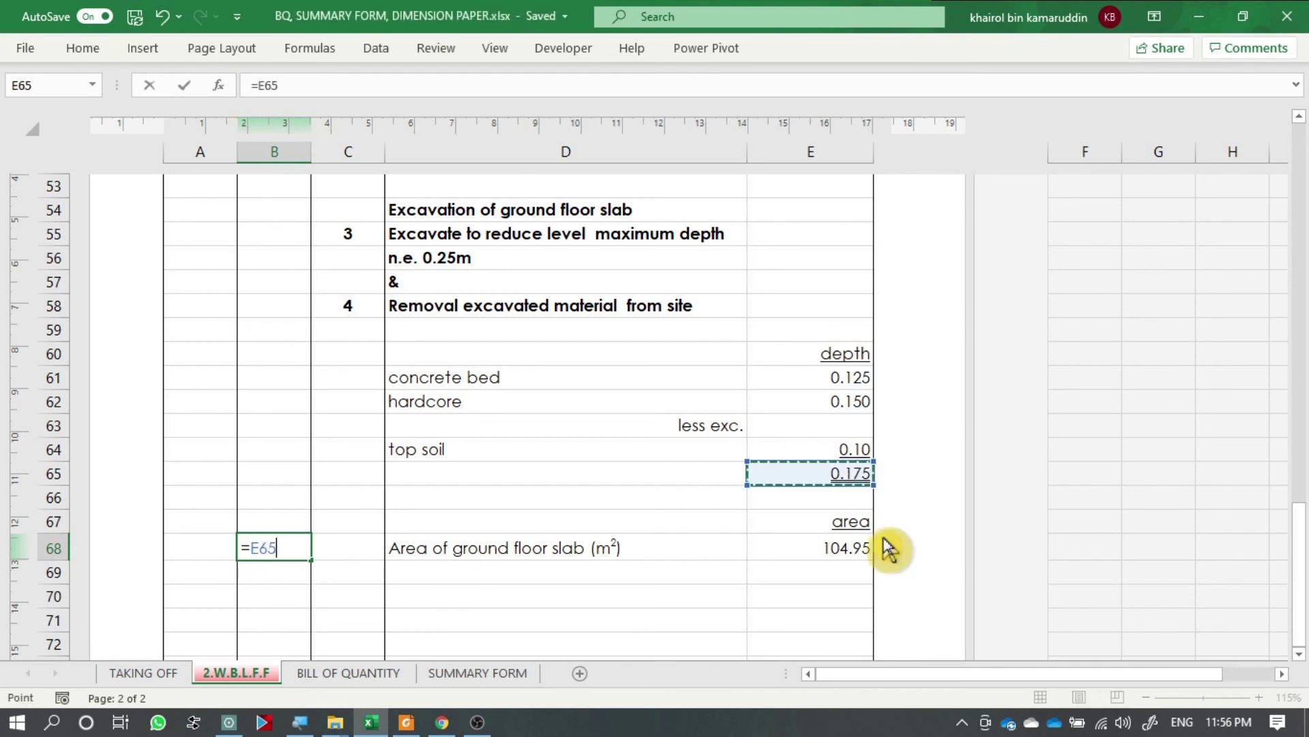
pyautogui.press('Return')
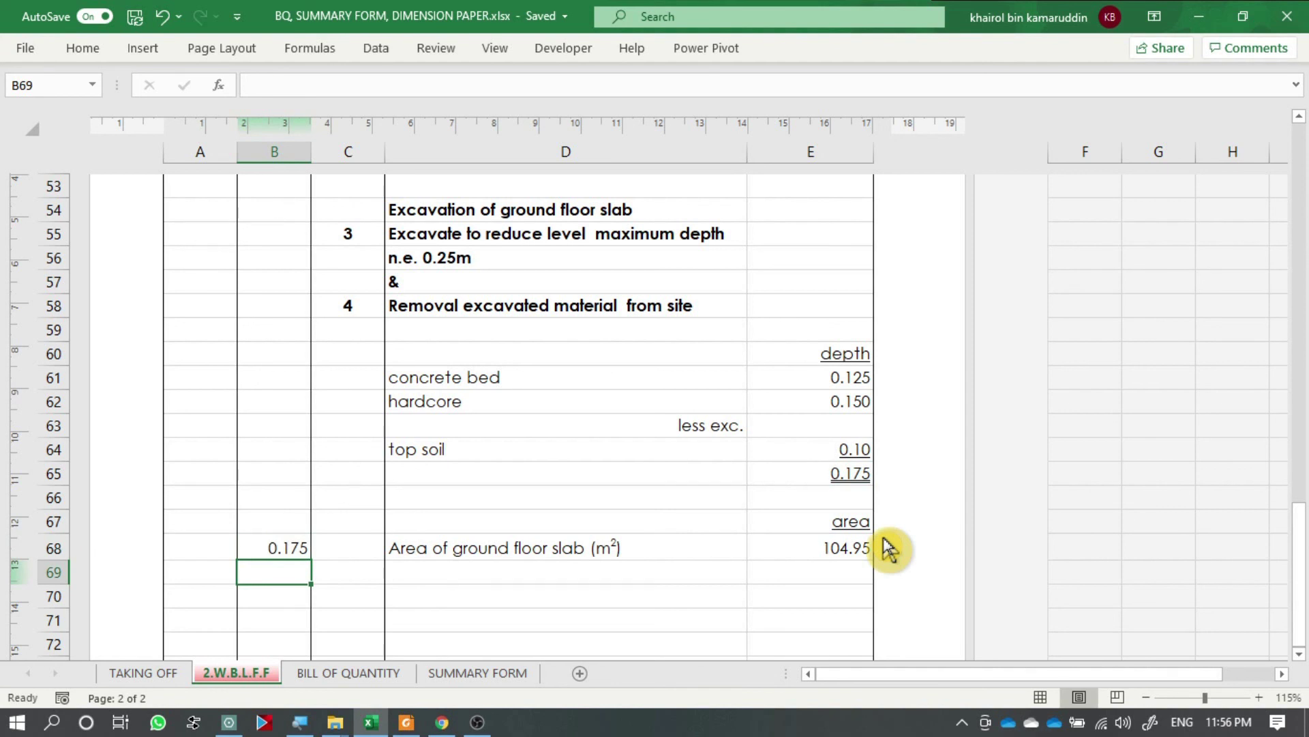
pyautogui.write('=')
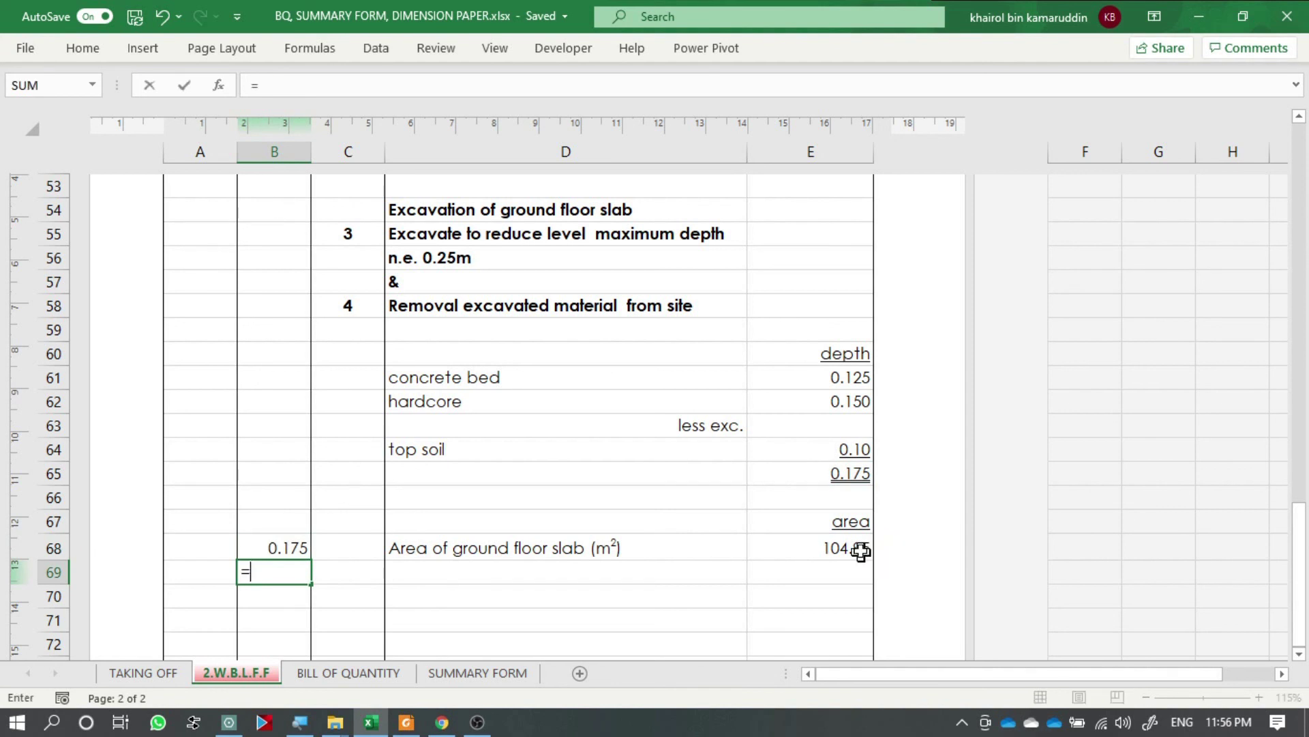
pyautogui.click(861, 548)
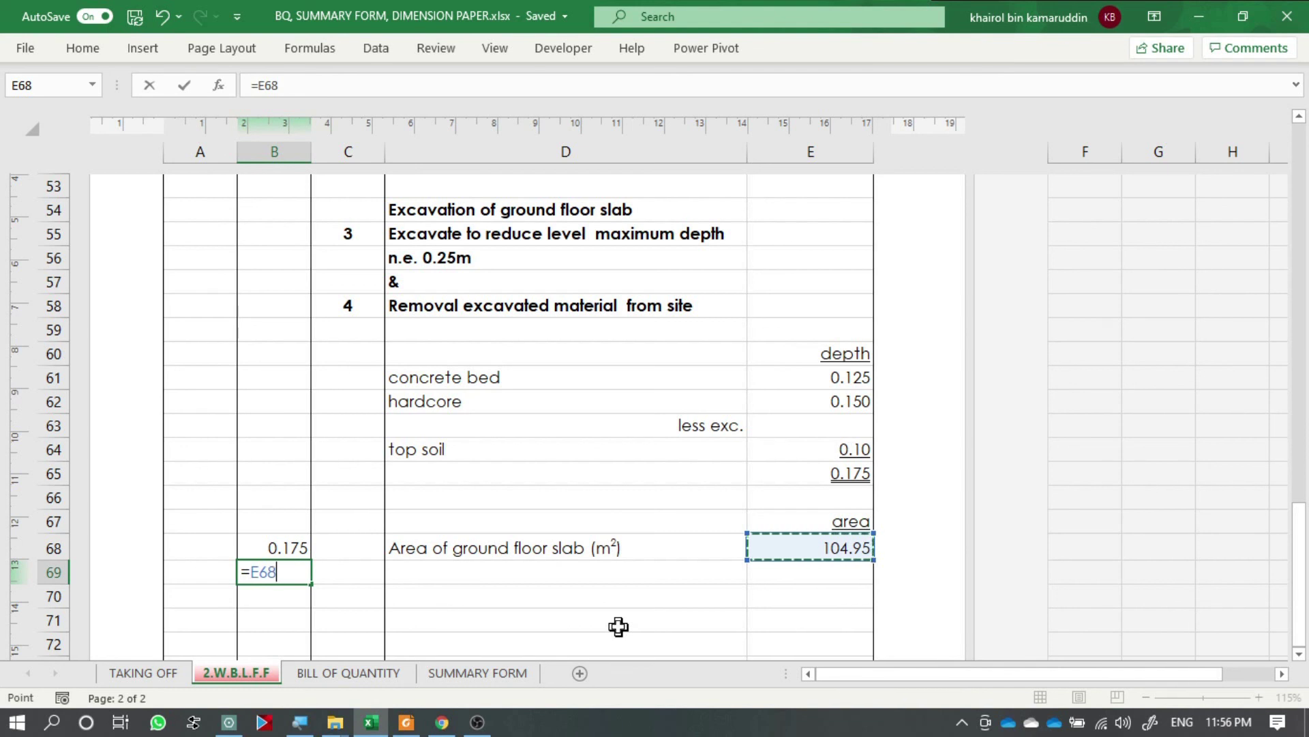
pyautogui.press('Return')
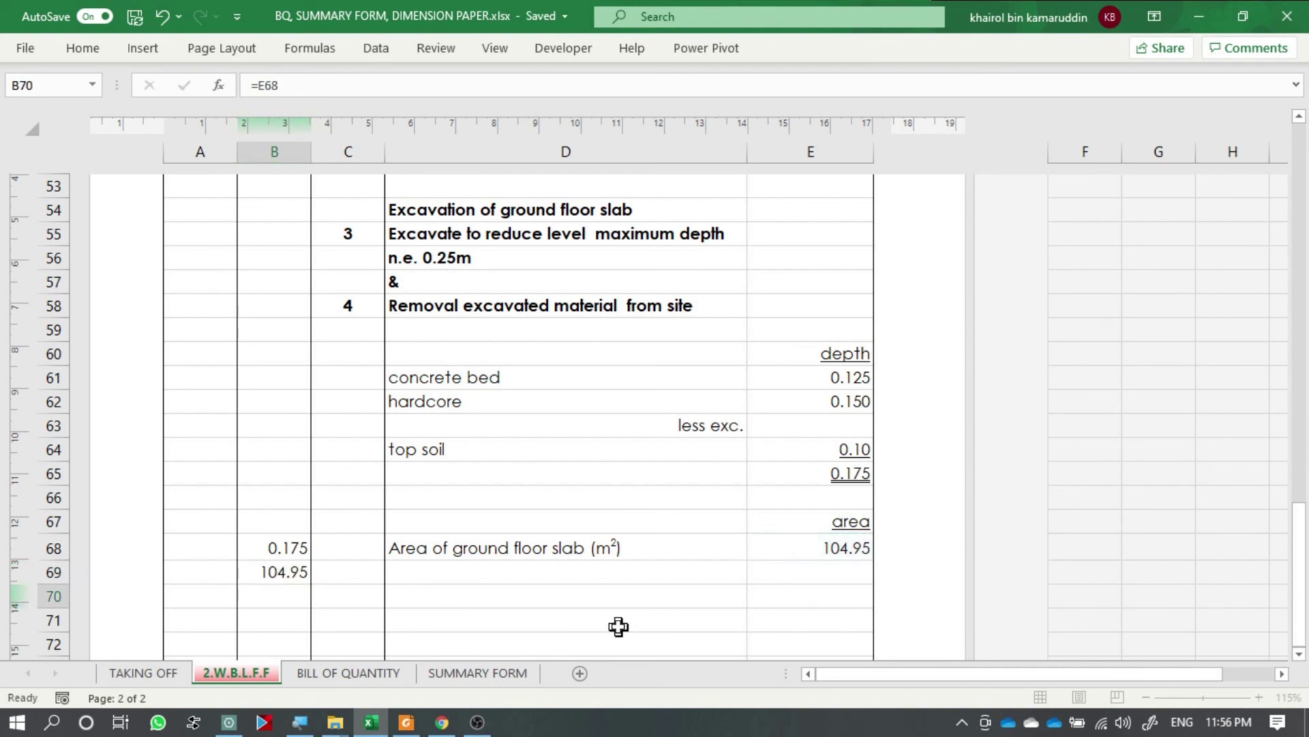
# Step: Multiply them in C70 with =B68*B69, giving 18.37
pyautogui.click(351, 596)
pyautogui.write('=')
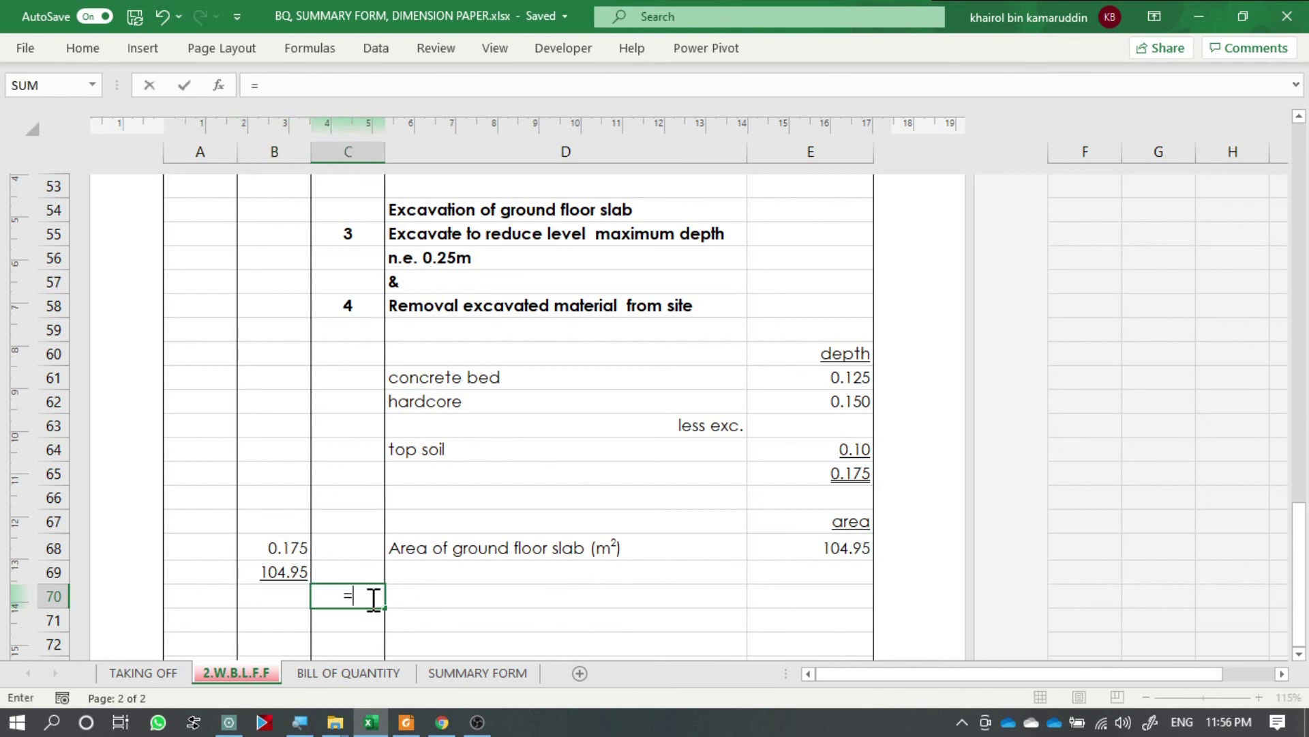
pyautogui.click(294, 547)
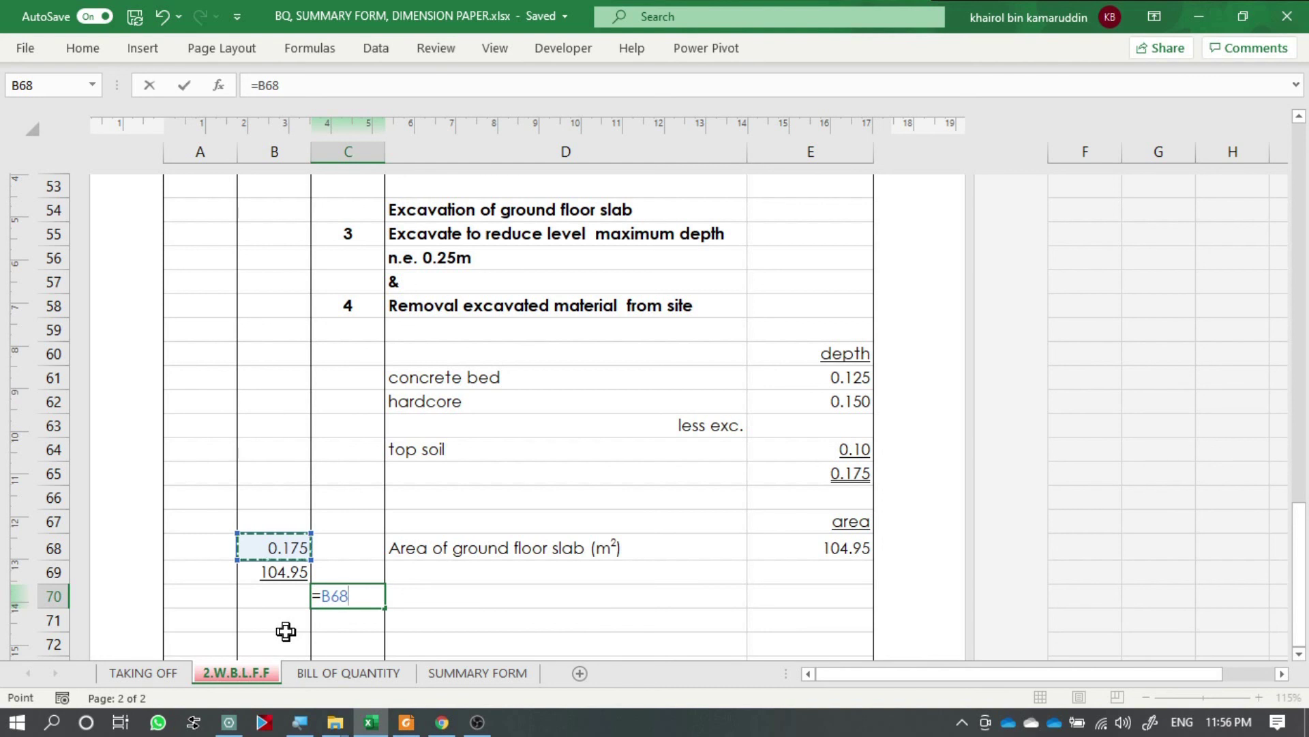
pyautogui.write('*')
pyautogui.click(287, 577)
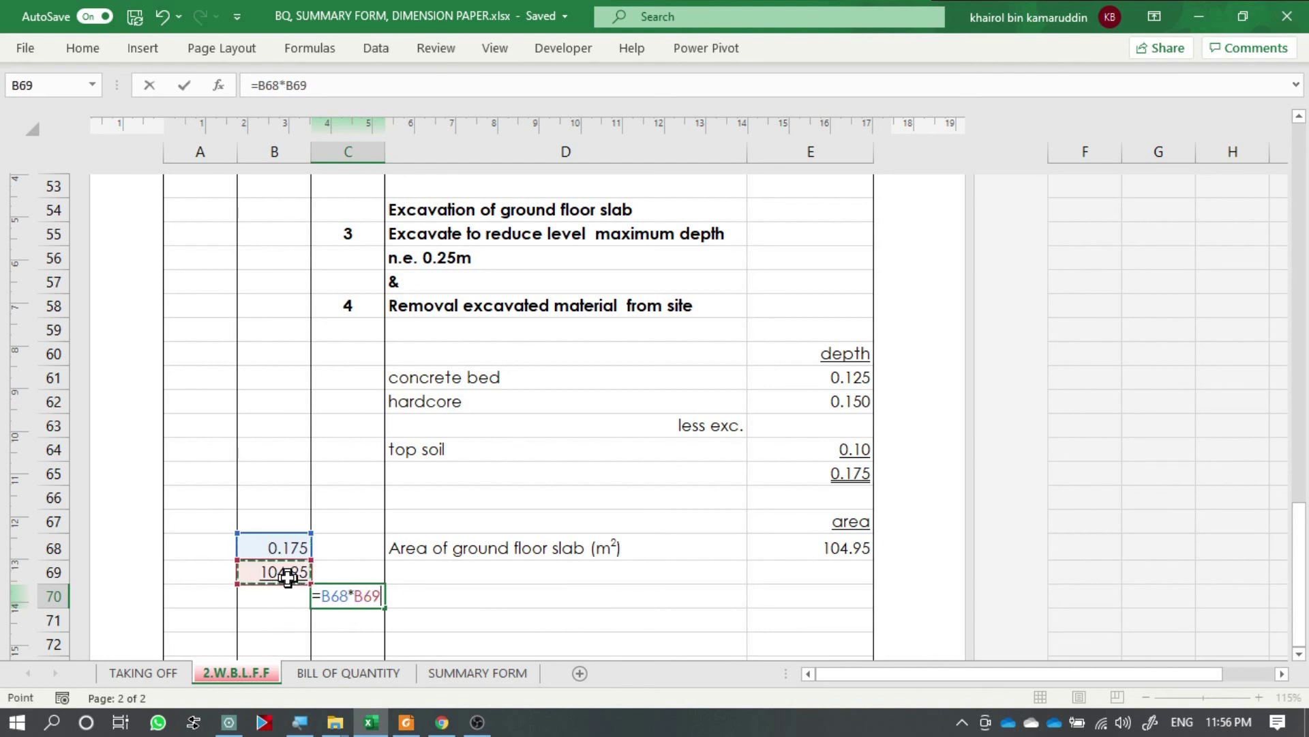
pyautogui.press('Return')
pyautogui.click(348, 595)
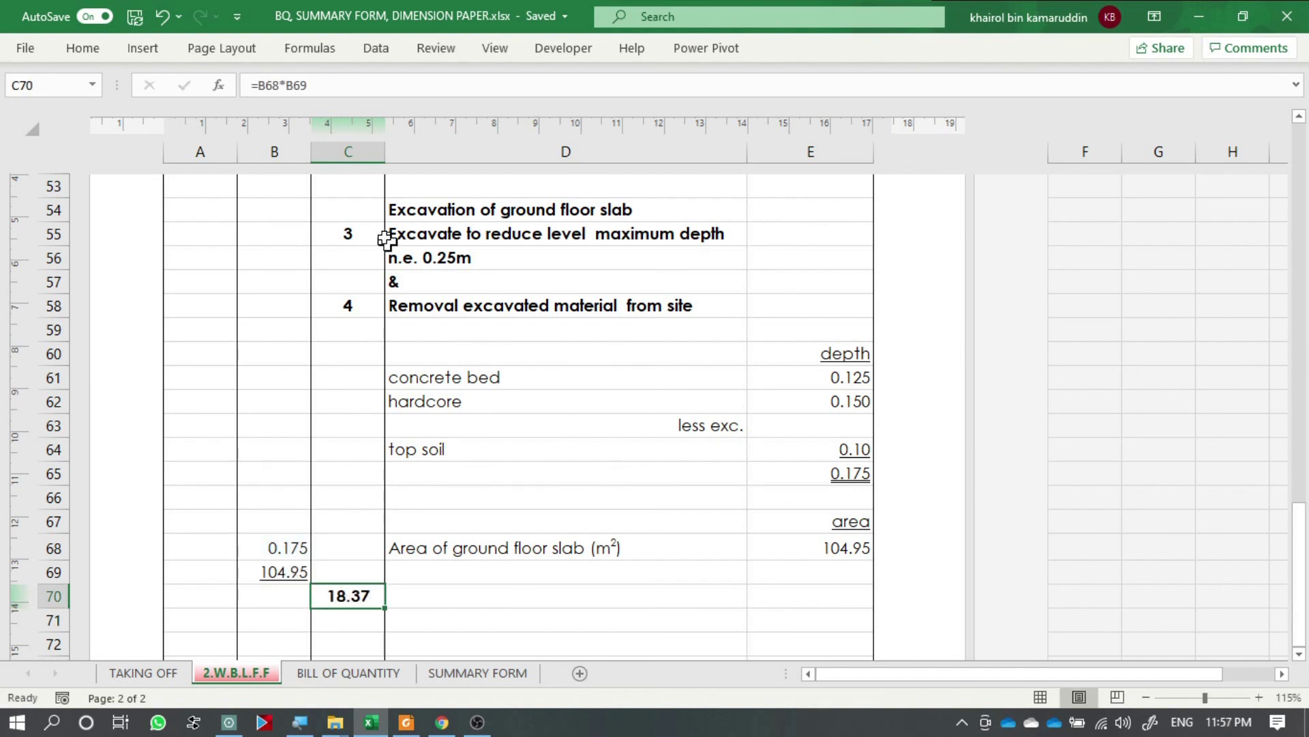
pyautogui.scroll(-2, 509, 472)
pyautogui.click(508, 456)
# Step: Copy the m³ unit from D52 into D70 beside the 18.37 volume
pyautogui.scroll(5, 509, 471)
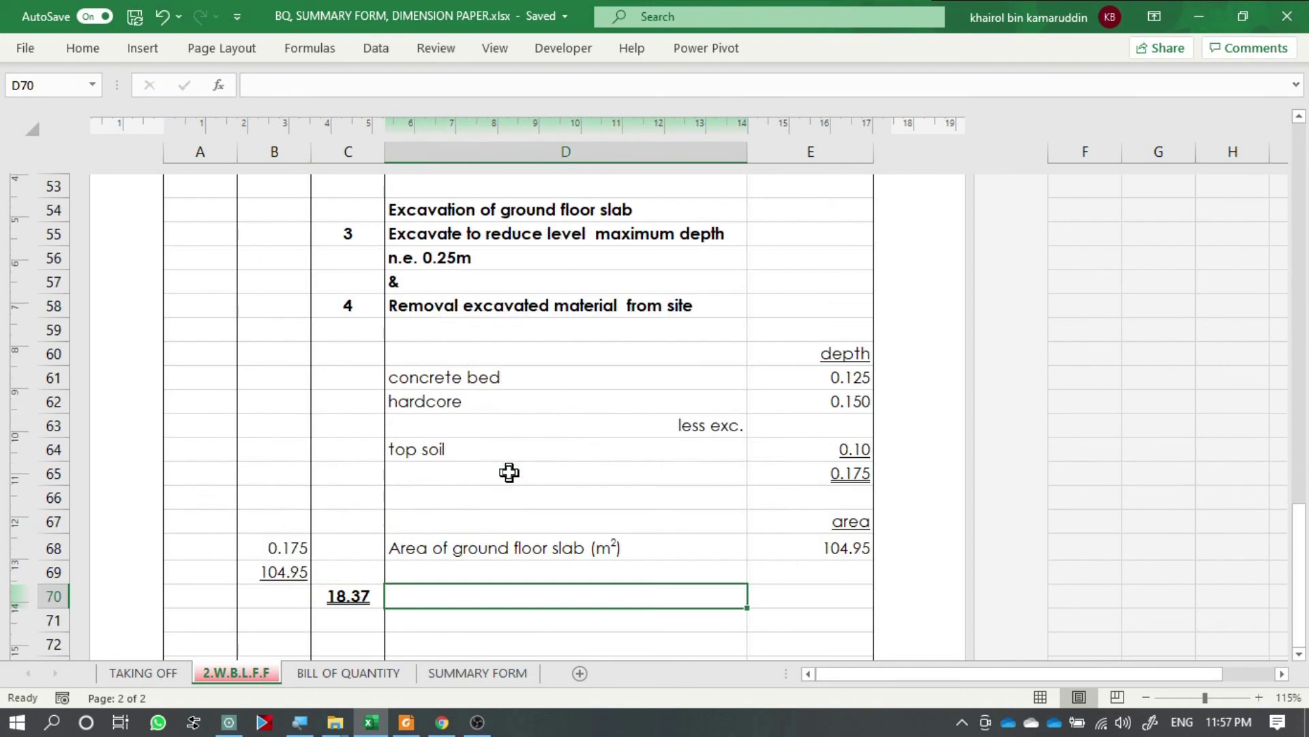
pyautogui.click(464, 571)
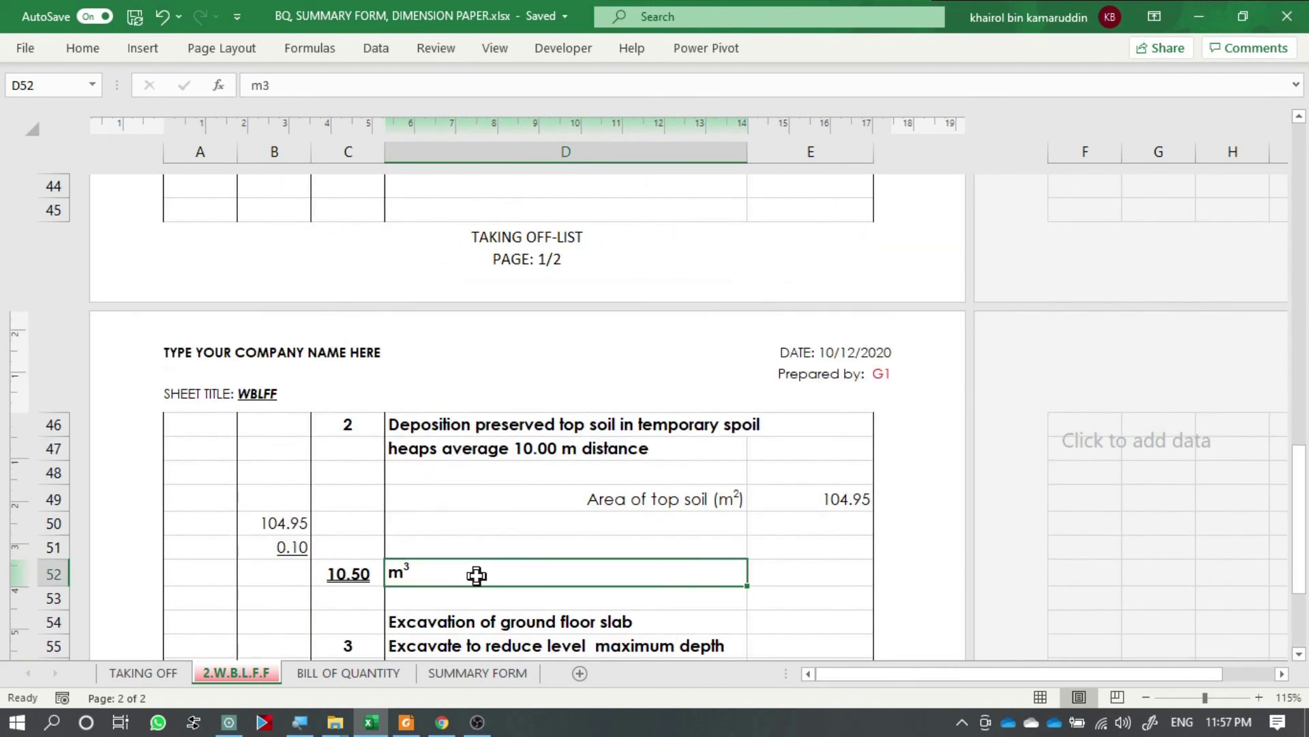
pyautogui.hotkey('ctrl', 'c')
pyautogui.scroll(-5, 491, 562)
pyautogui.click(467, 457)
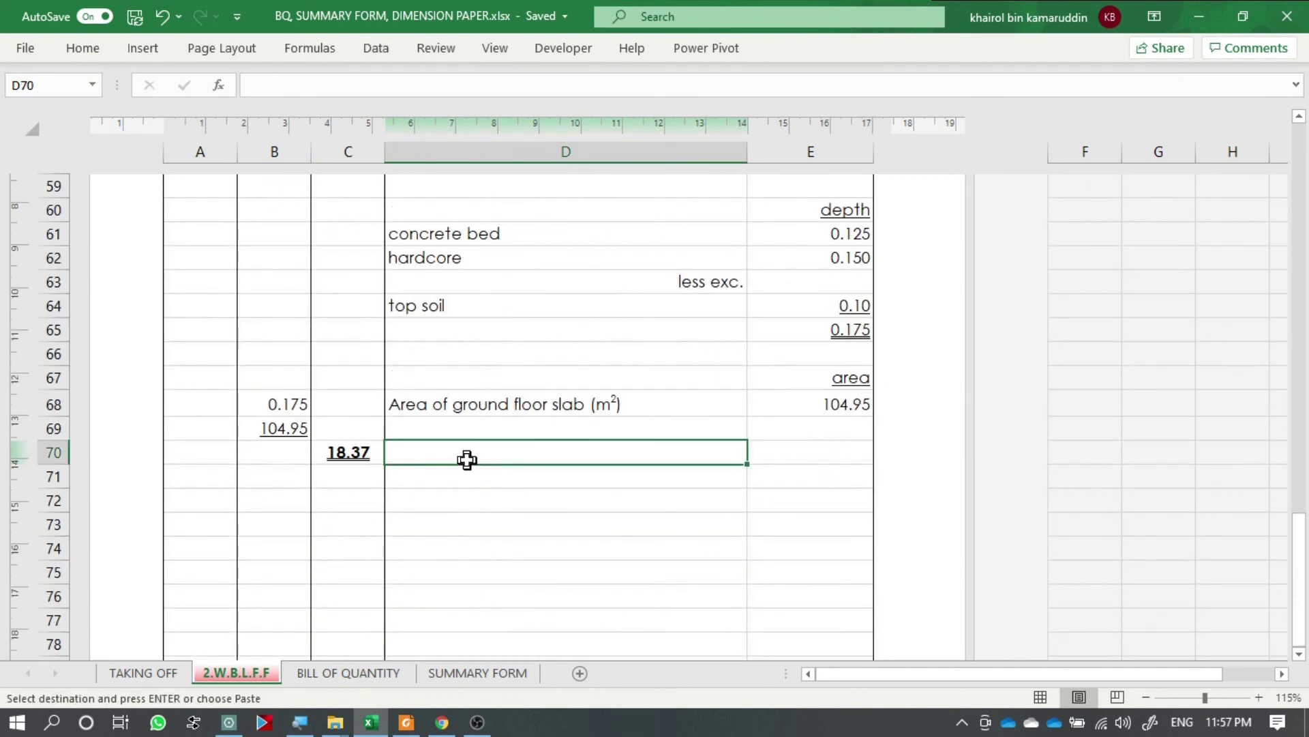
pyautogui.hotkey('ctrl', 'v')
pyautogui.click(456, 493)
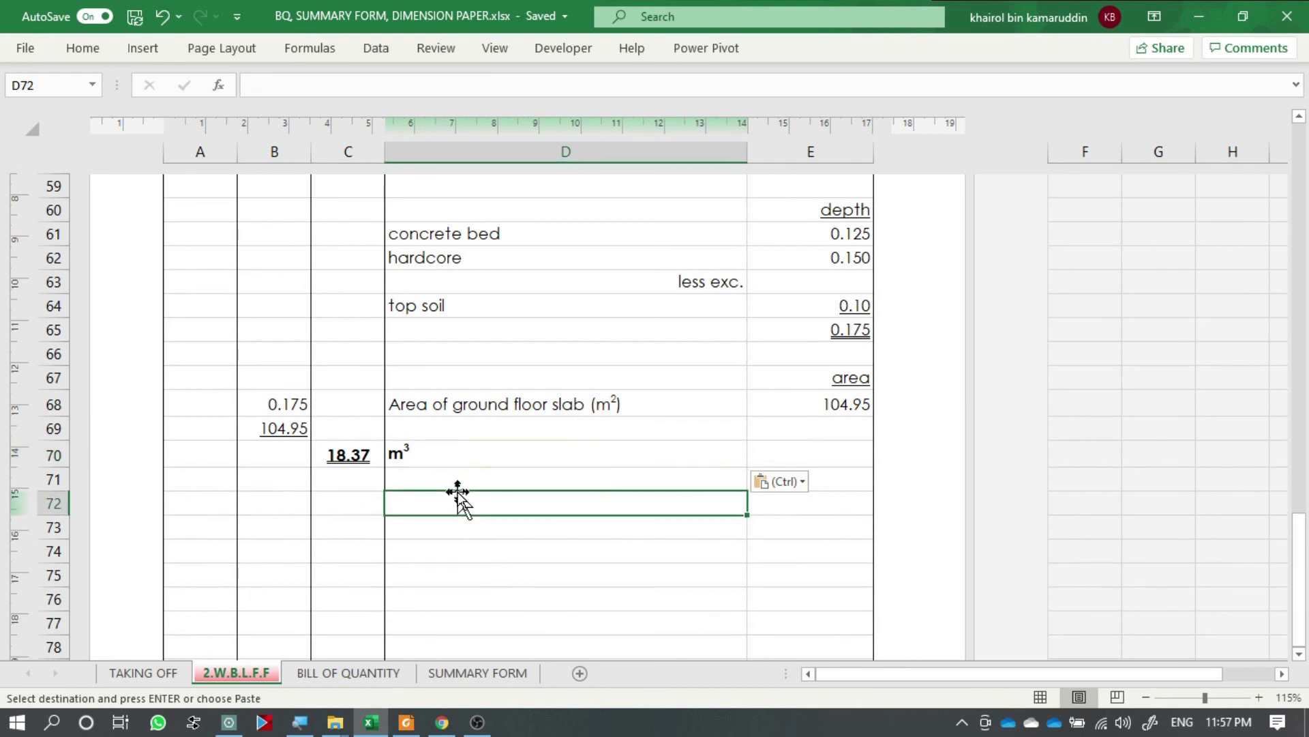
# Step: Underline the 'Excavation of ground floor slab' heading in D54
pyautogui.scroll(3, 603, 293)
pyautogui.click(604, 287)
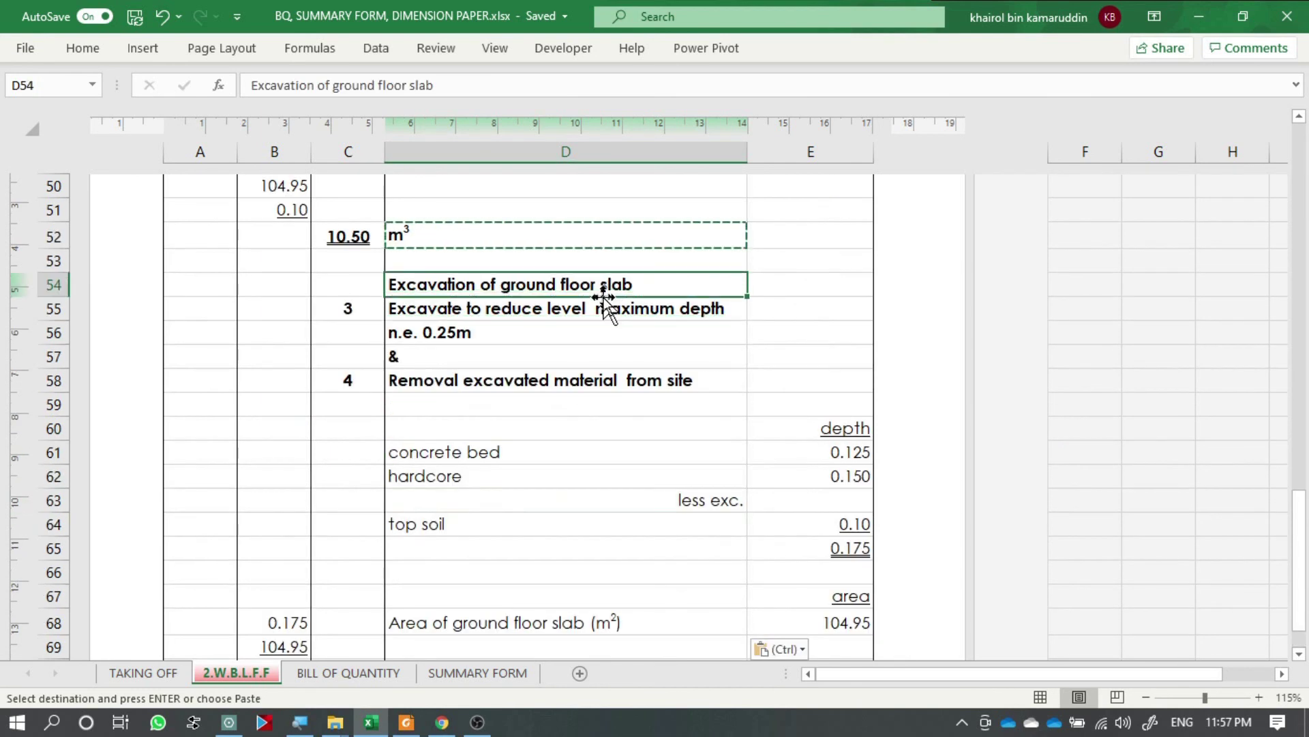
pyautogui.hotkey('ctrl', 'u')
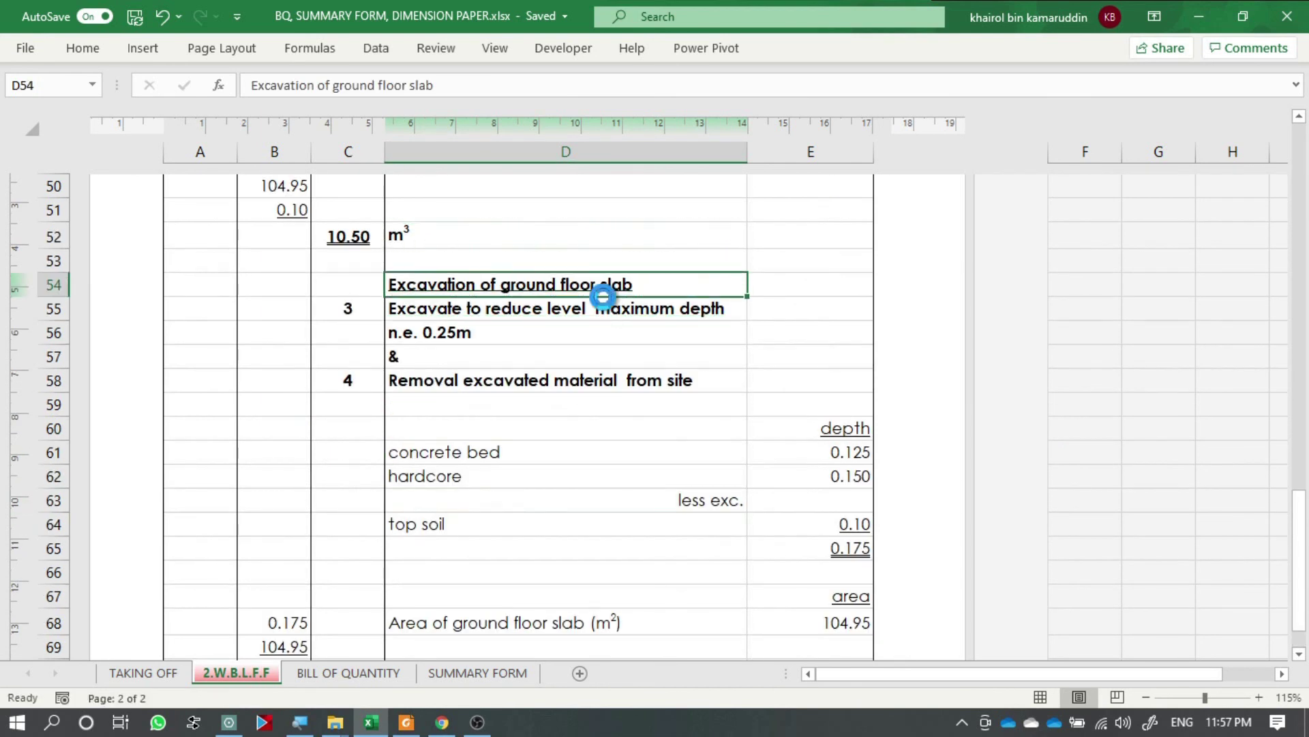
pyautogui.click(635, 423)
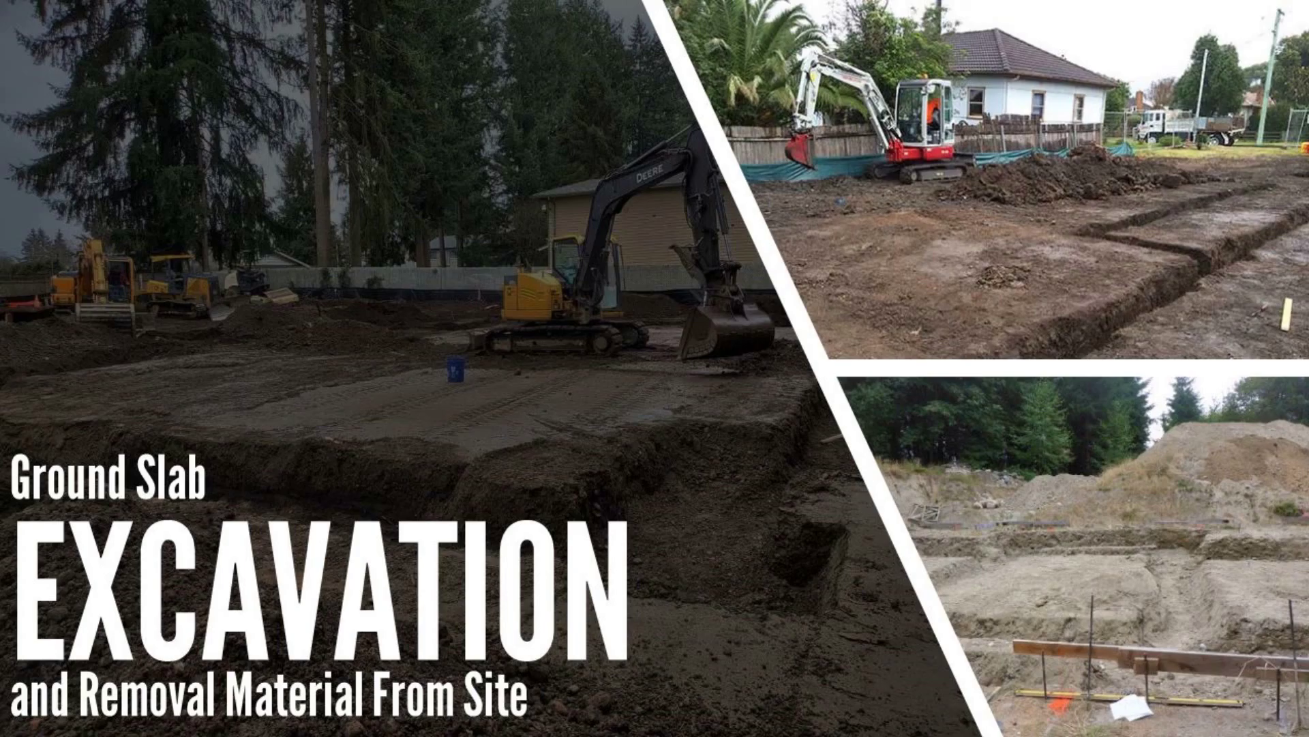